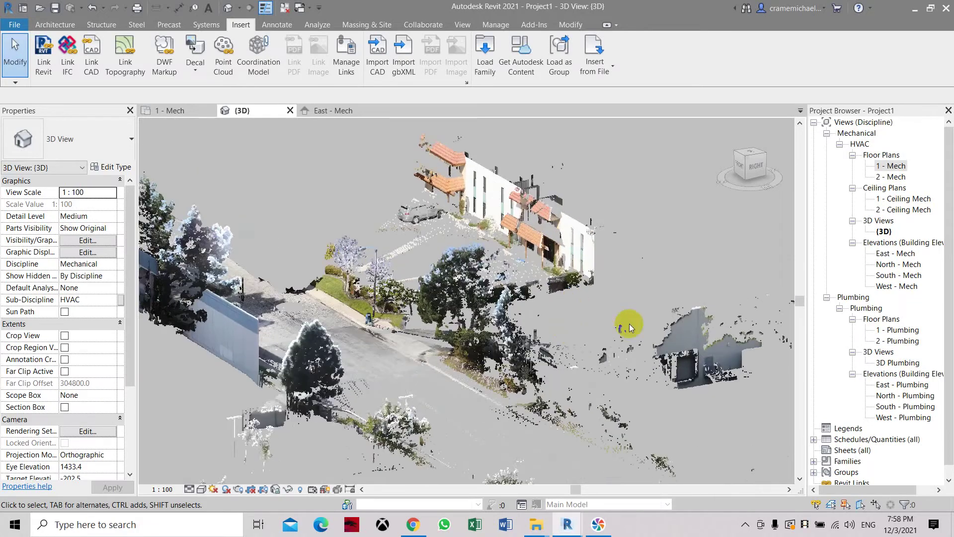
# Zoom out and turn the linked street point cloud to a top-down view
pyautogui.scroll(-4, 550, 266)
pyautogui.moveTo(748, 164); pyautogui.dragTo(767, 189)
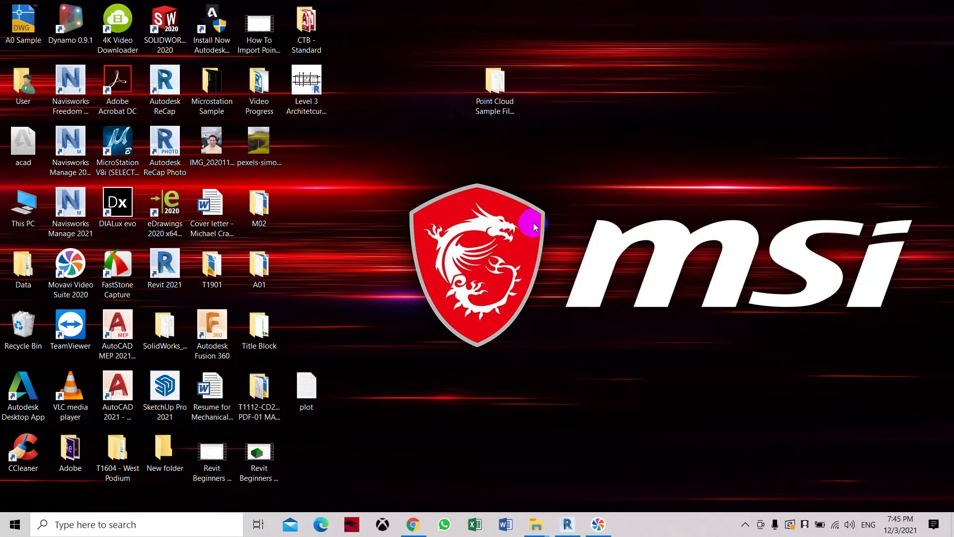
# Open the Point Cloud Sample Files 3d Imaging folder and launch Autodesk ReCap
pyautogui.click(499, 95)
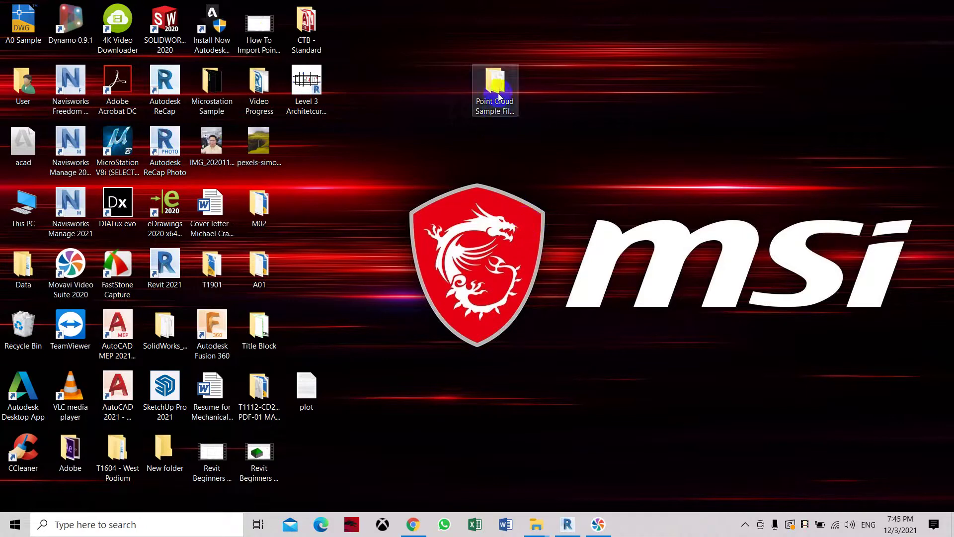
pyautogui.doubleClick(498, 95)
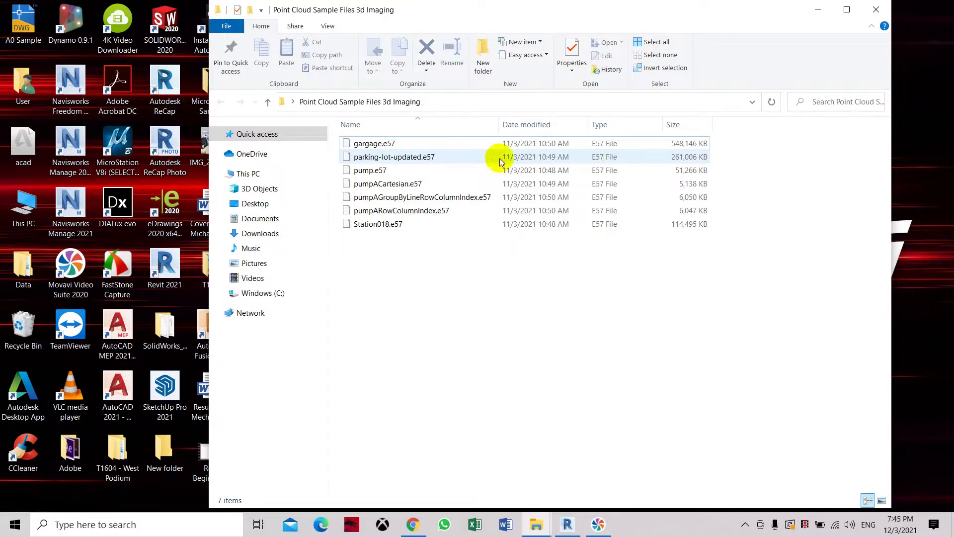
pyautogui.click(178, 84)
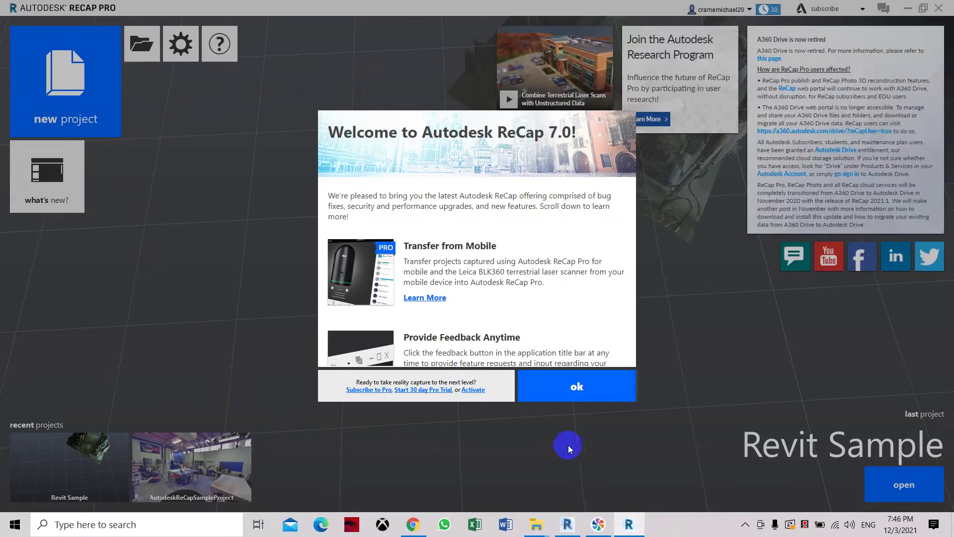
# Close the Welcome to ReCap 7.0 message to reveal the recent projects start screen
pyautogui.click(609, 400)
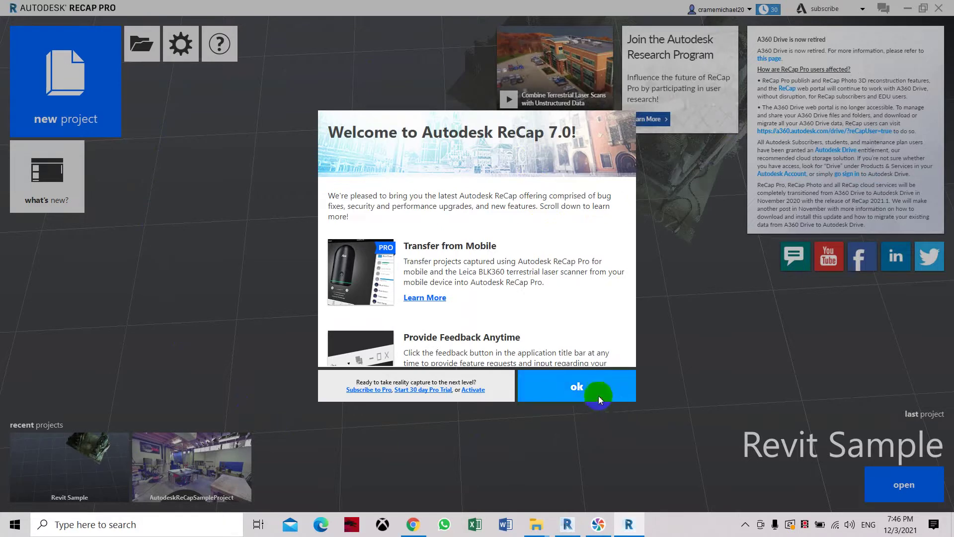
pyautogui.click(586, 384)
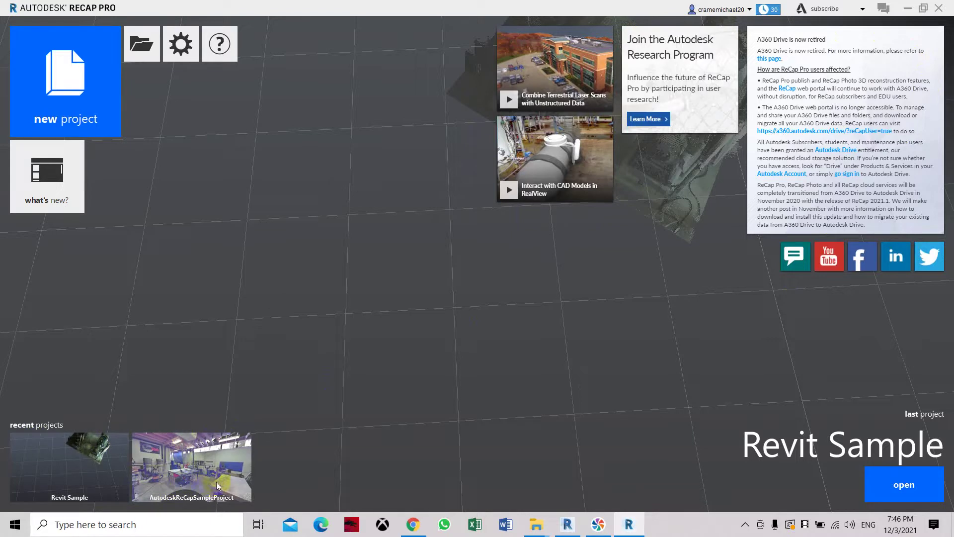
pyautogui.click(299, 333)
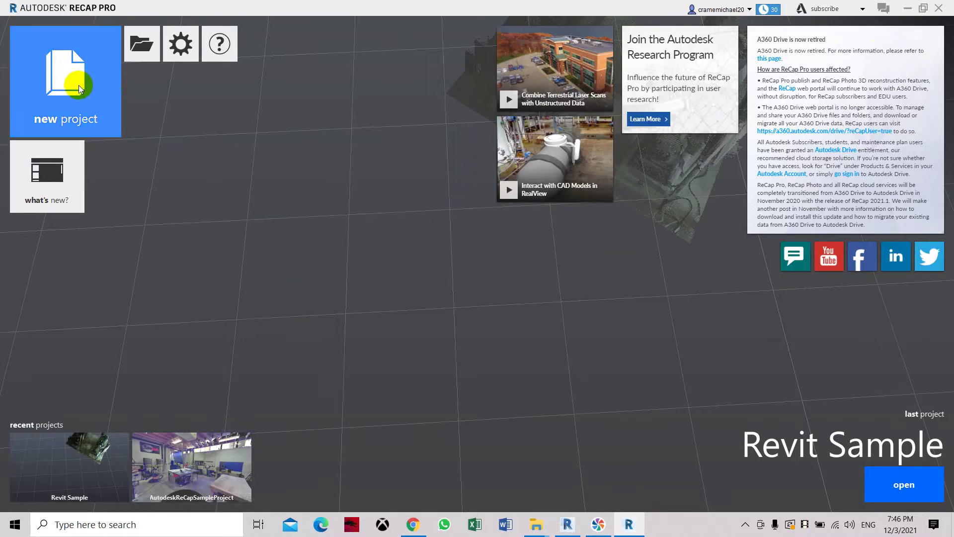
# Set ReCap's project units to millimeters with a precision of 0 in Preferences
pyautogui.click(182, 50)
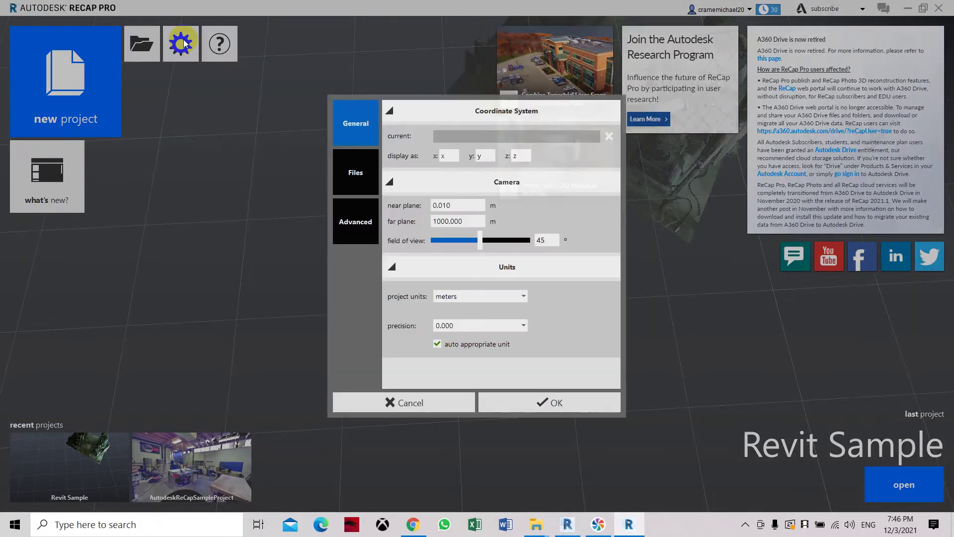
pyautogui.click(525, 297)
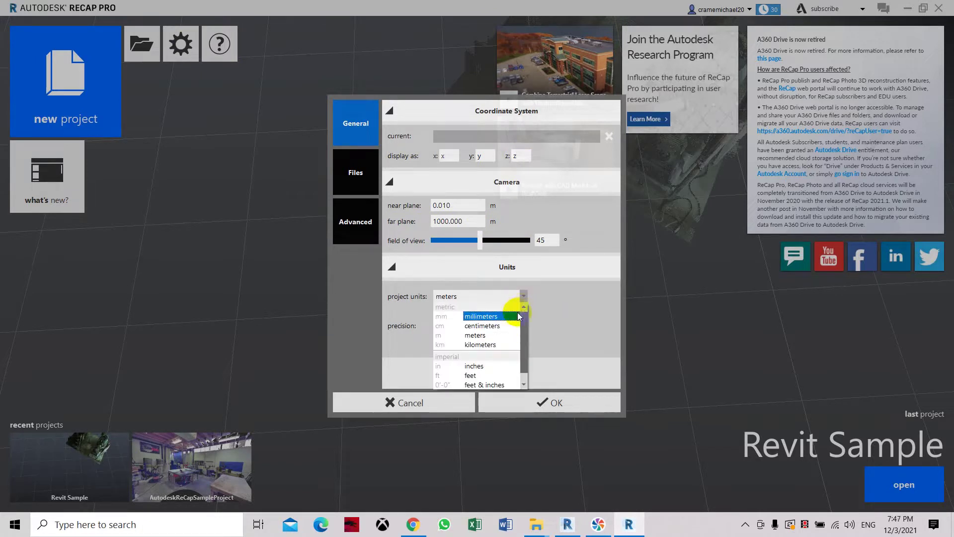
pyautogui.click(496, 317)
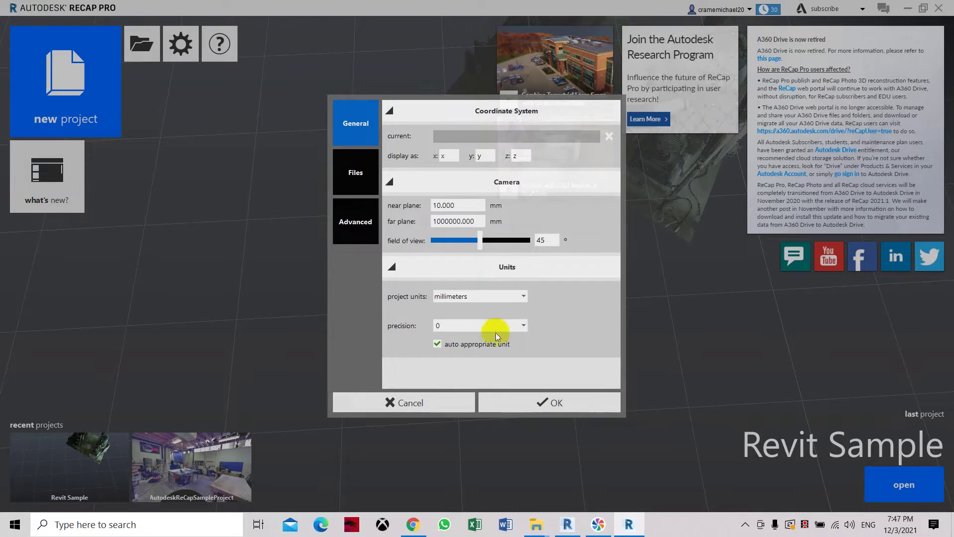
pyautogui.click(557, 404)
pyautogui.click(470, 329)
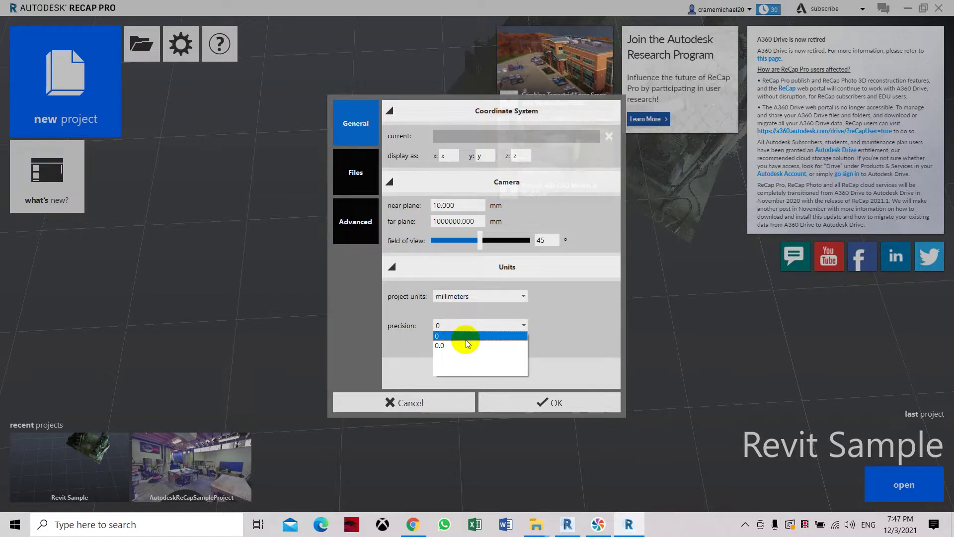
pyautogui.click(467, 337)
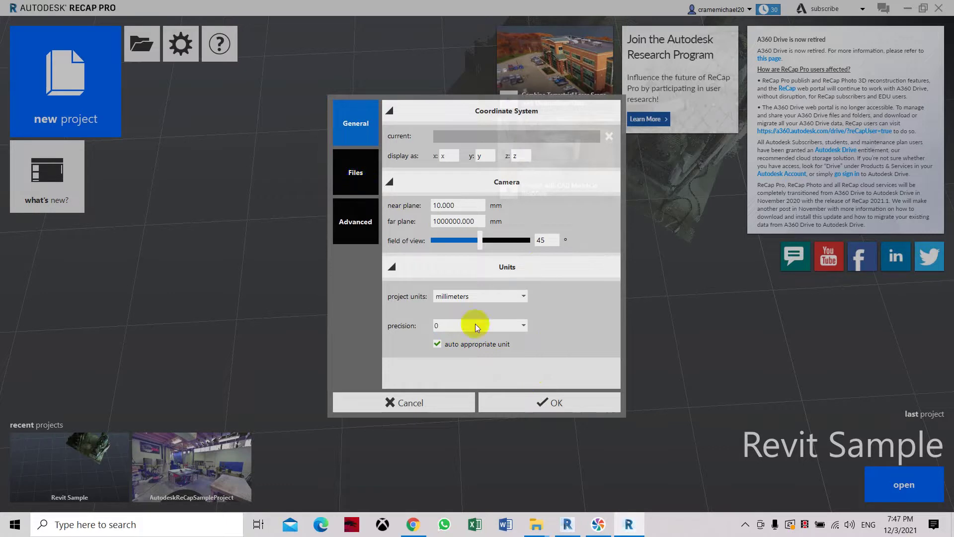
pyautogui.click(550, 401)
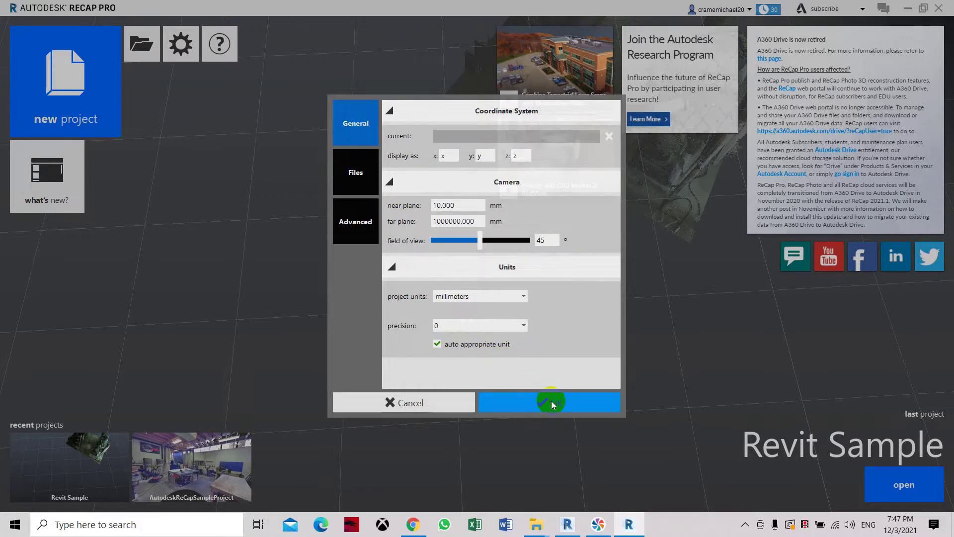
pyautogui.click(360, 235)
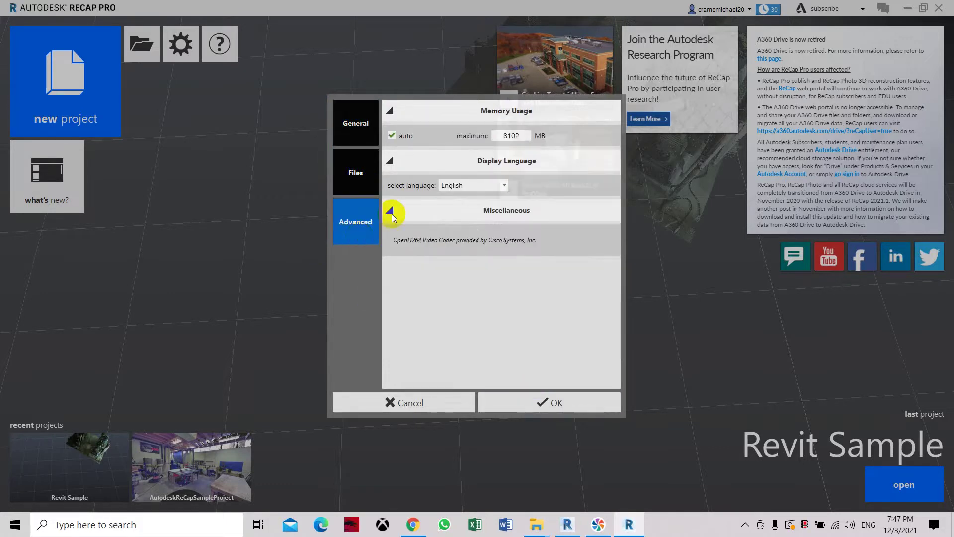
# Keep English as display language, check Miscellaneous and file locations, and confirm preferences
pyautogui.click(504, 186)
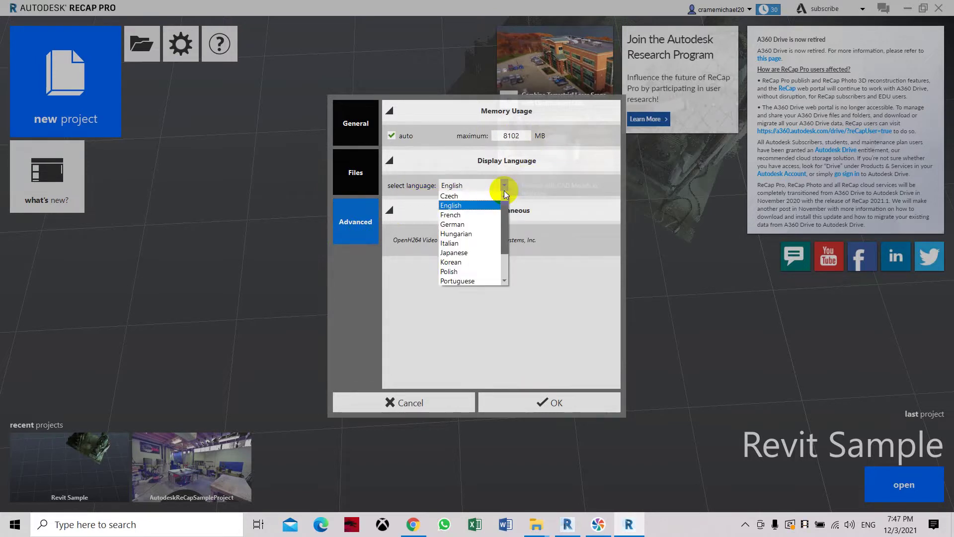
pyautogui.click(504, 190)
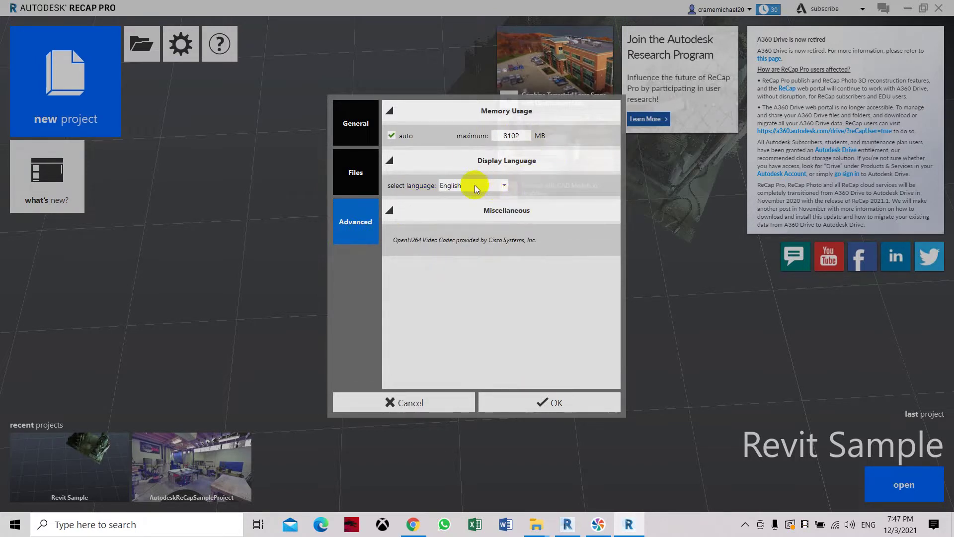
pyautogui.click(390, 210)
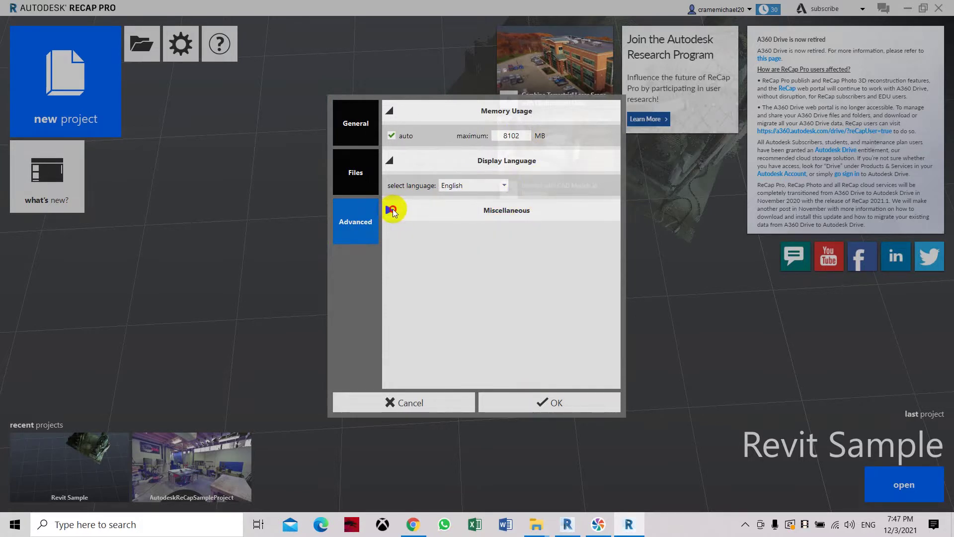
pyautogui.click(390, 211)
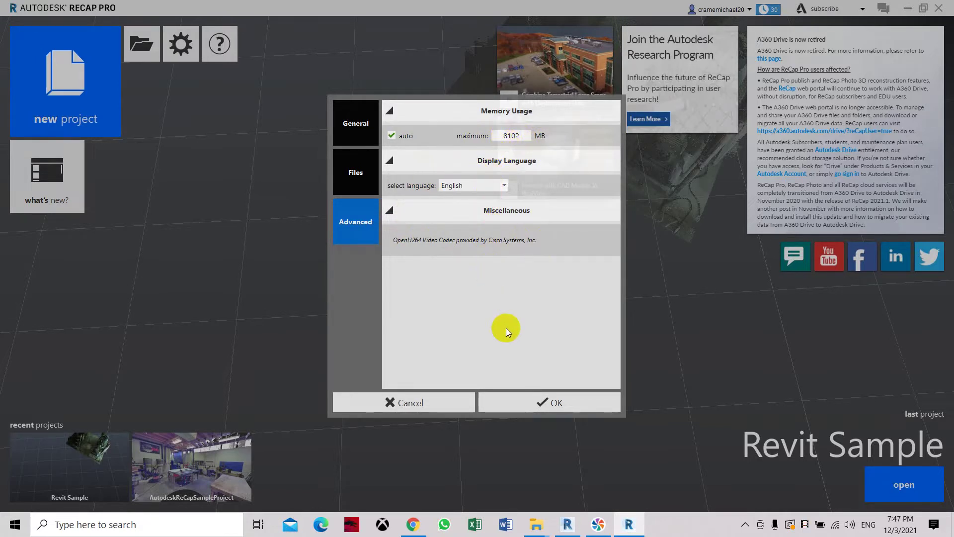
pyautogui.click(356, 173)
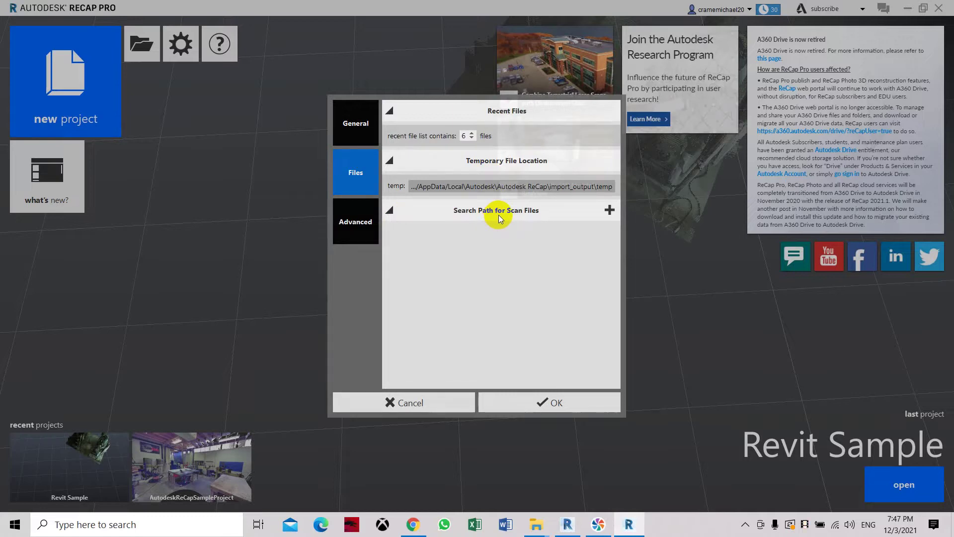
pyautogui.click(547, 404)
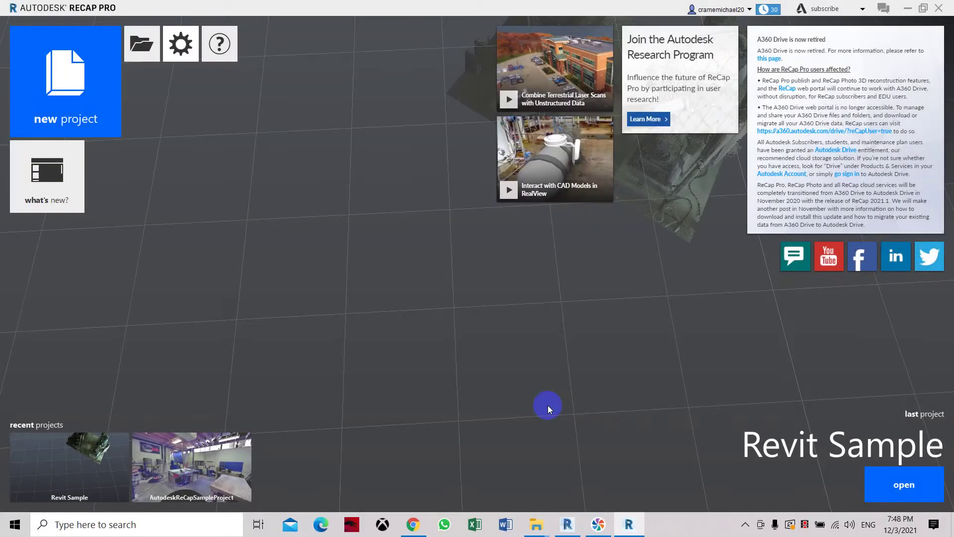
pyautogui.click(60, 88)
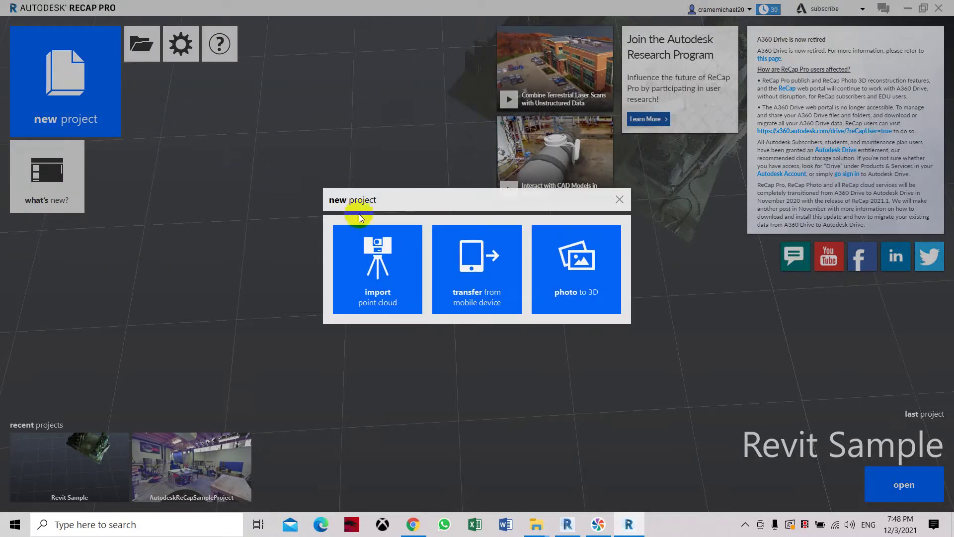
# Start a new project by importing a point cloud
pyautogui.click(381, 263)
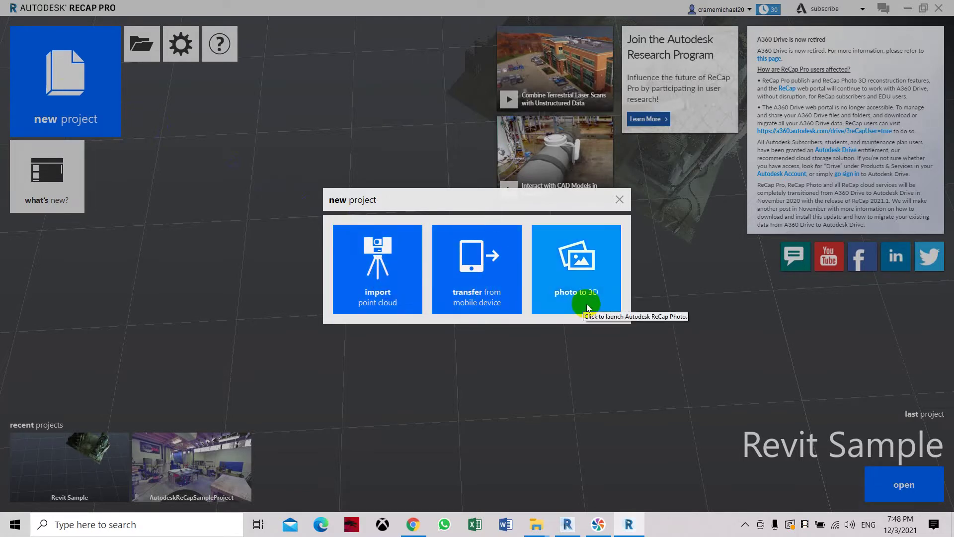
pyautogui.click(386, 276)
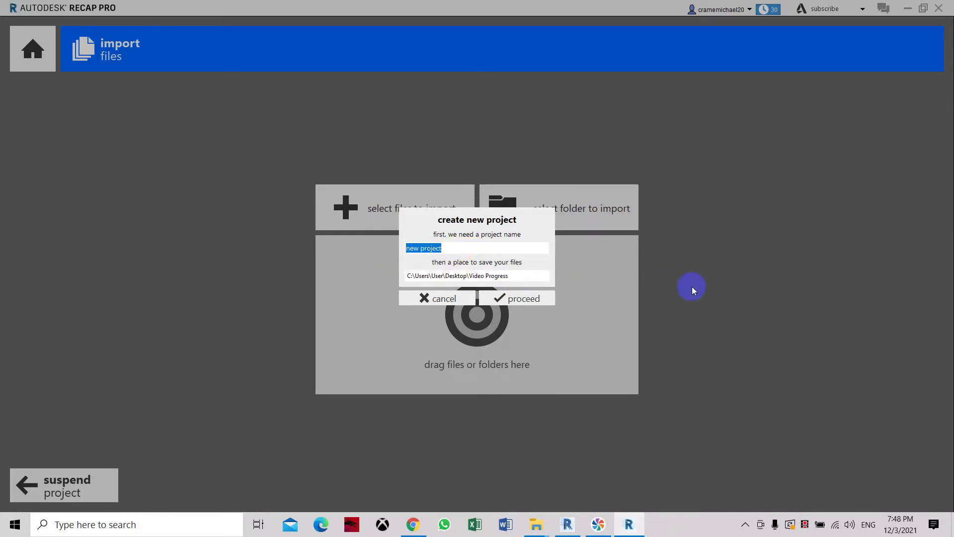
# Name the project 'Revit Sample Project PC1', saving under Desktop\Video Progress
pyautogui.write('Revit Sample Project PC1')
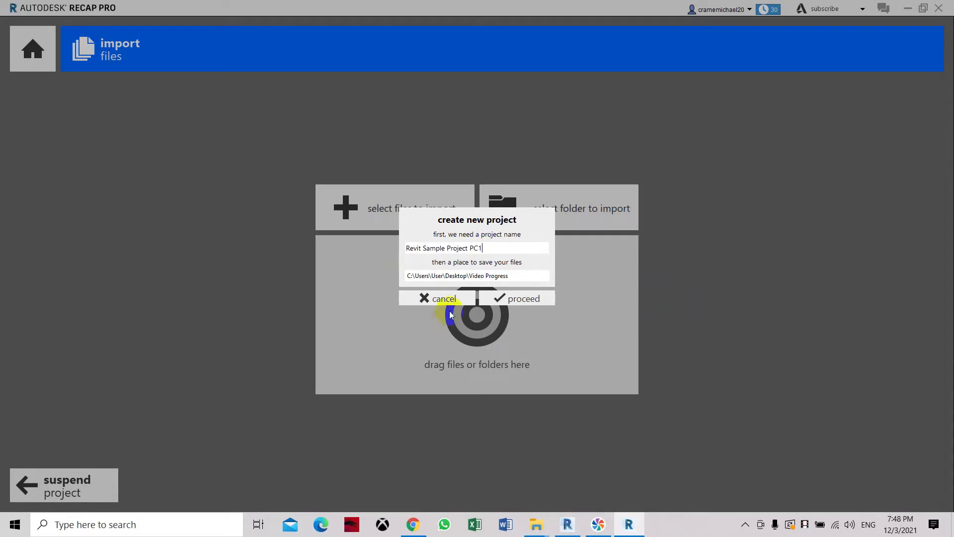
pyautogui.click(417, 274)
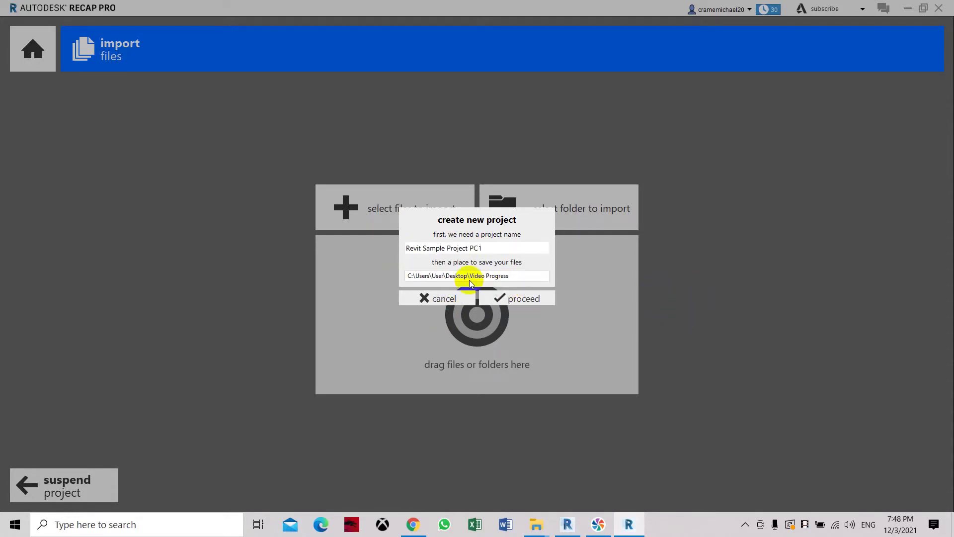
pyautogui.click(532, 277)
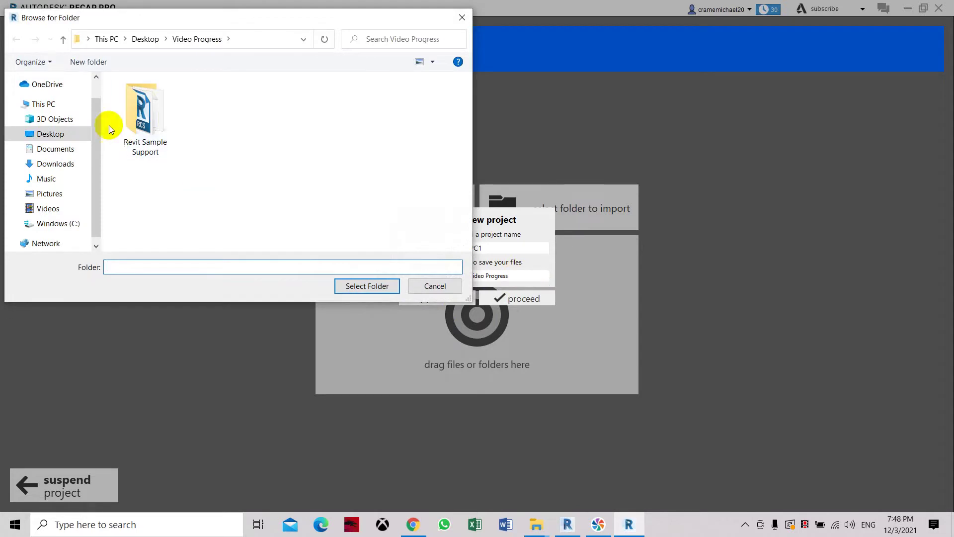
pyautogui.click(435, 286)
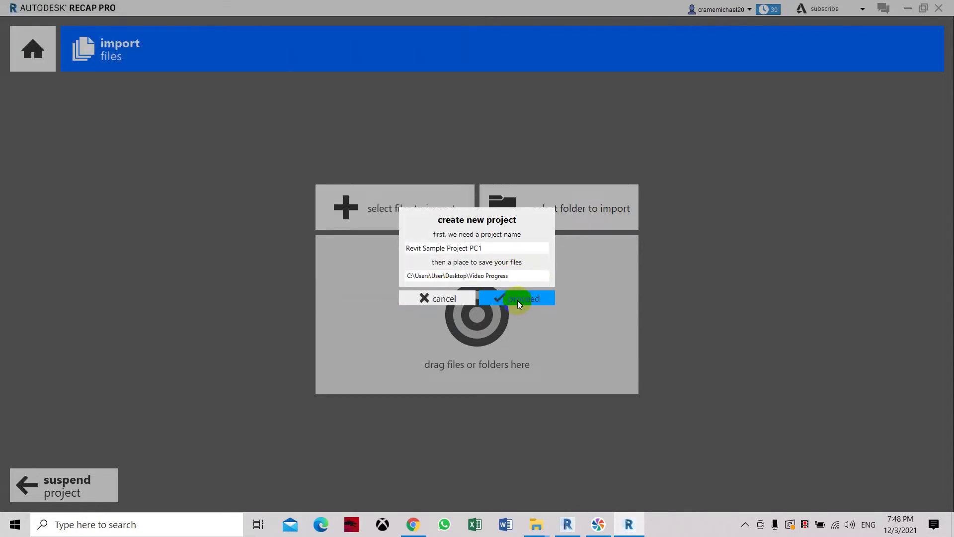
# Create the project and choose Station018.e57 from the 3d Imaging sample folder for import
pyautogui.click(518, 300)
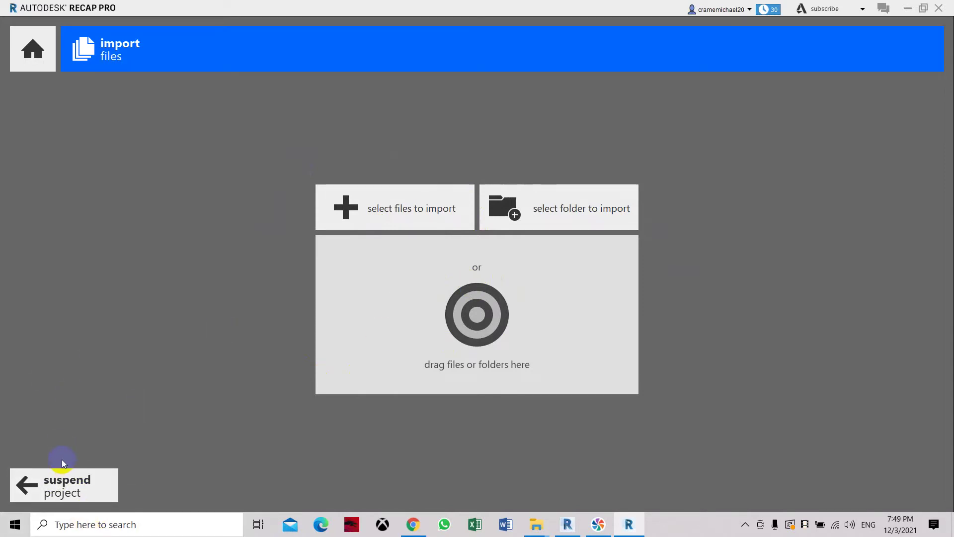
pyautogui.click(474, 328)
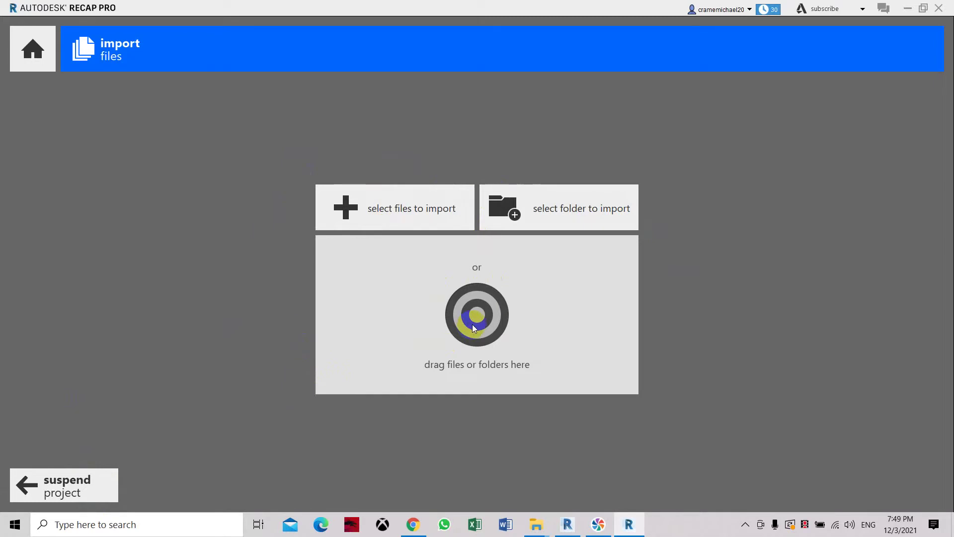
pyautogui.click(419, 212)
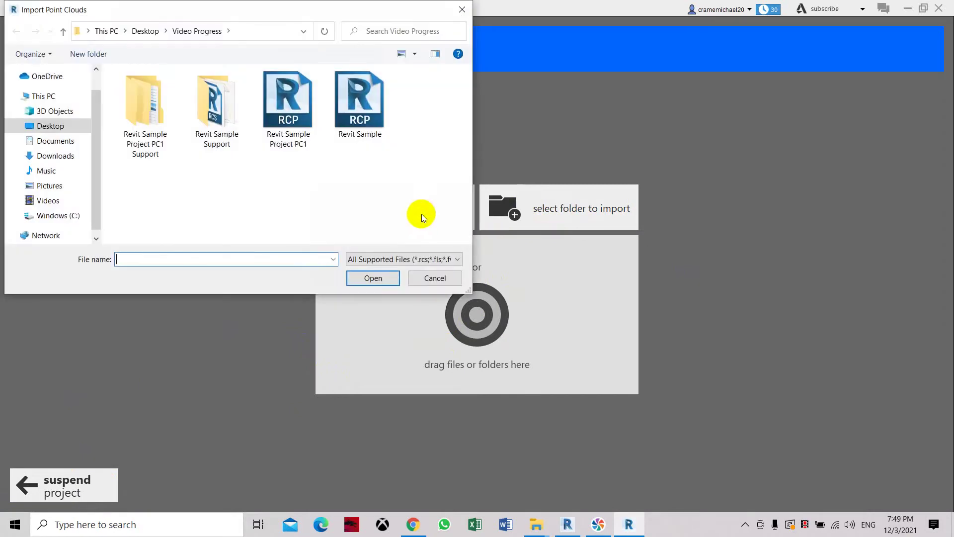
pyautogui.click(55, 126)
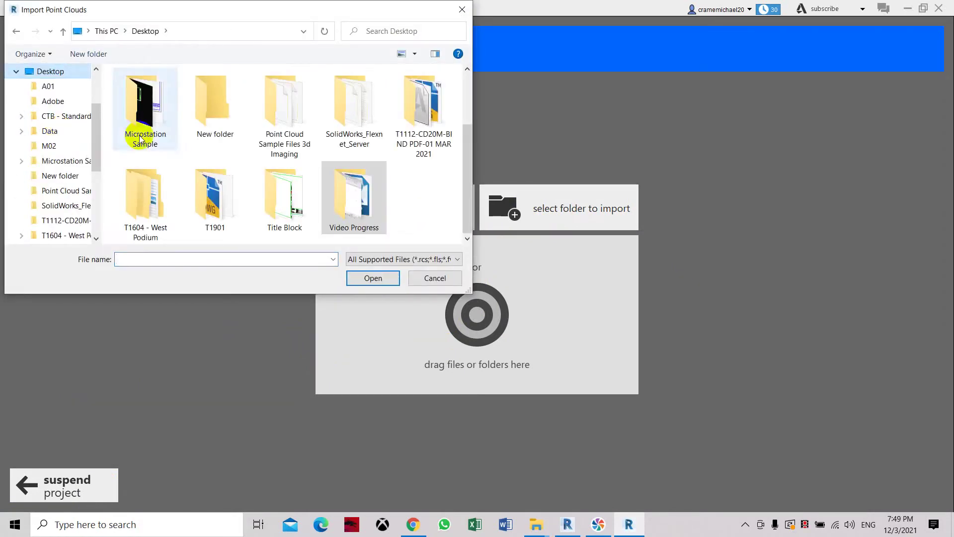
pyautogui.scroll(2, 266, 226)
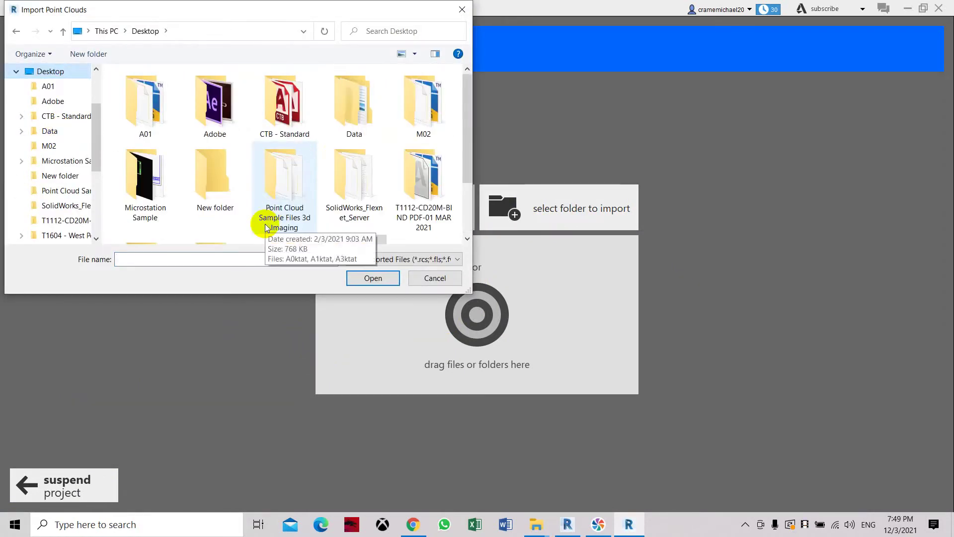
pyautogui.doubleClick(276, 180)
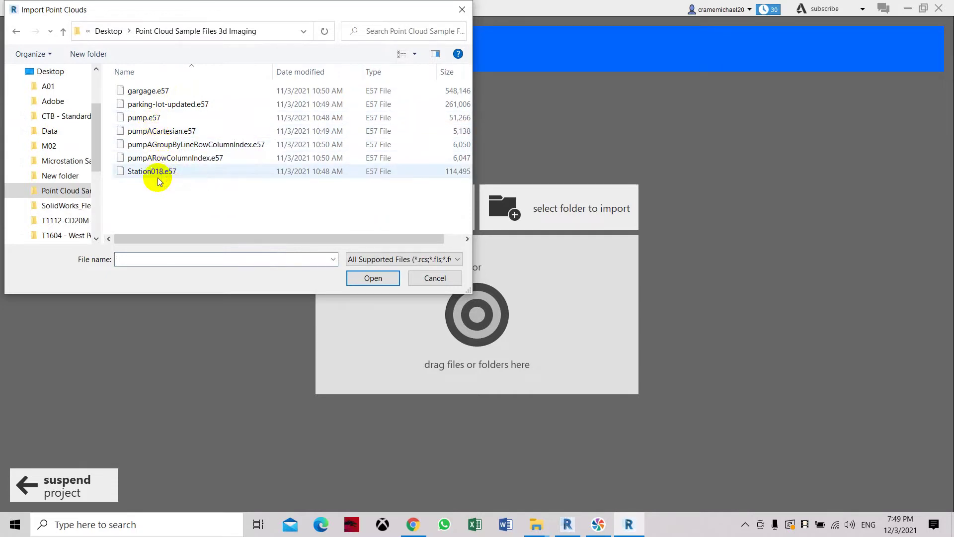
pyautogui.click(178, 107)
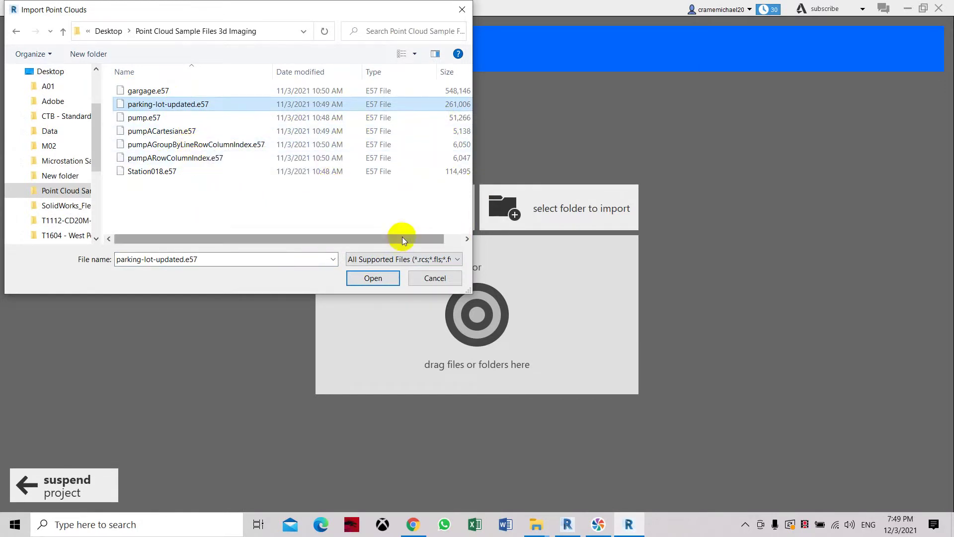
pyautogui.moveTo(401, 238); pyautogui.dragTo(228, 171)
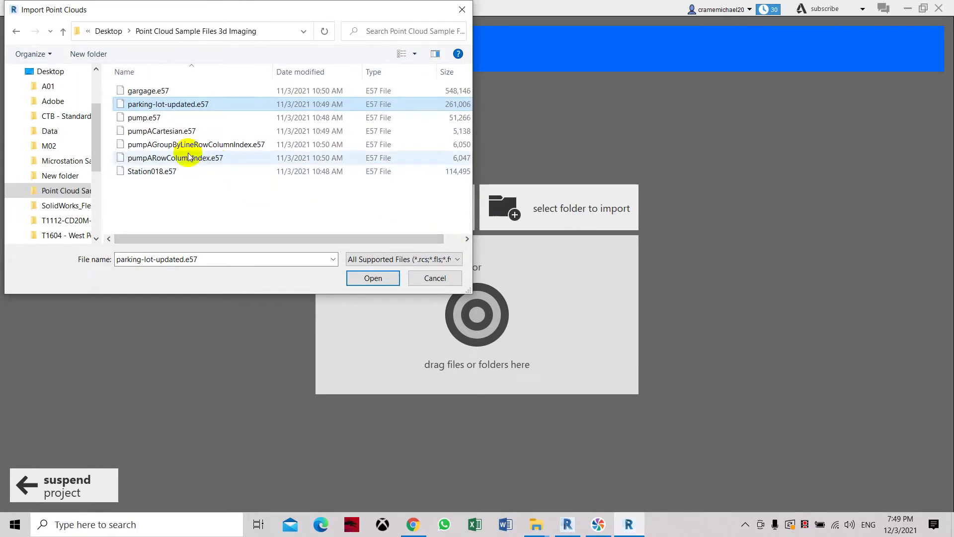
pyautogui.click(179, 171)
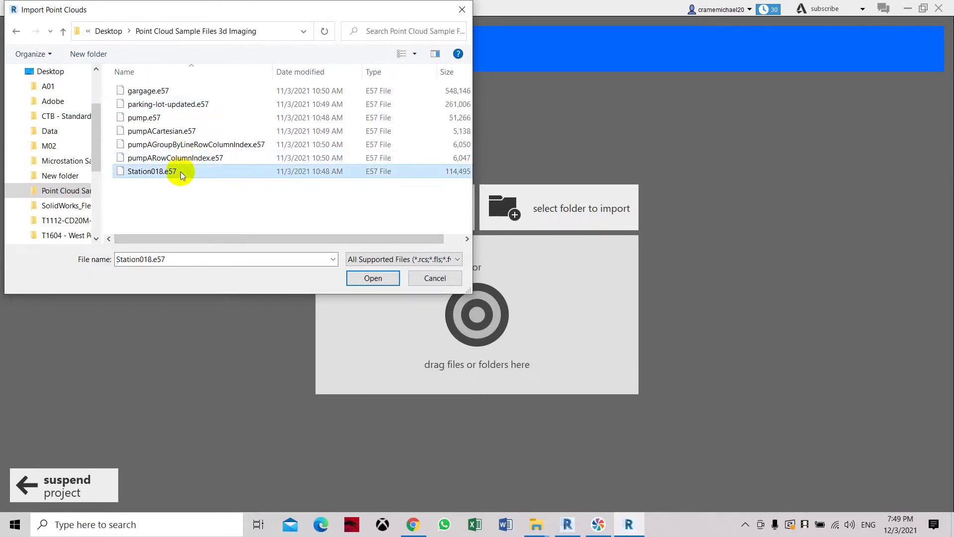
pyautogui.click(382, 282)
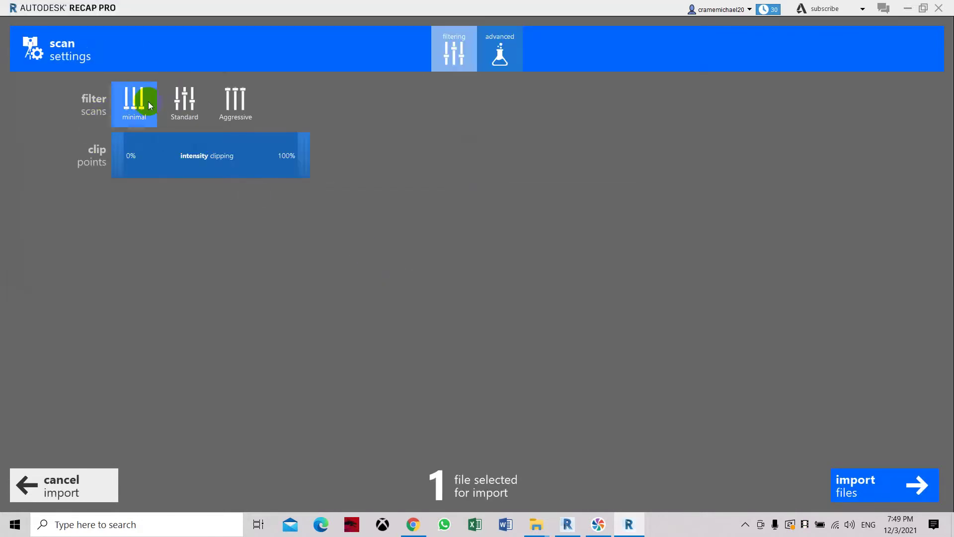
# Import Station018 with Standard filtering after reviewing the advanced decimation and up-axis settings
pyautogui.click(183, 103)
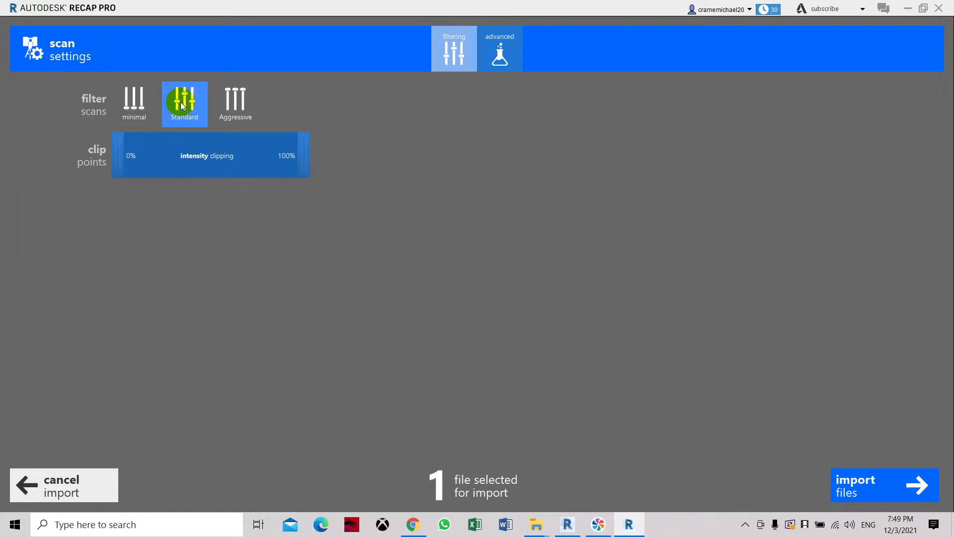
pyautogui.click(479, 61)
pyautogui.click(234, 153)
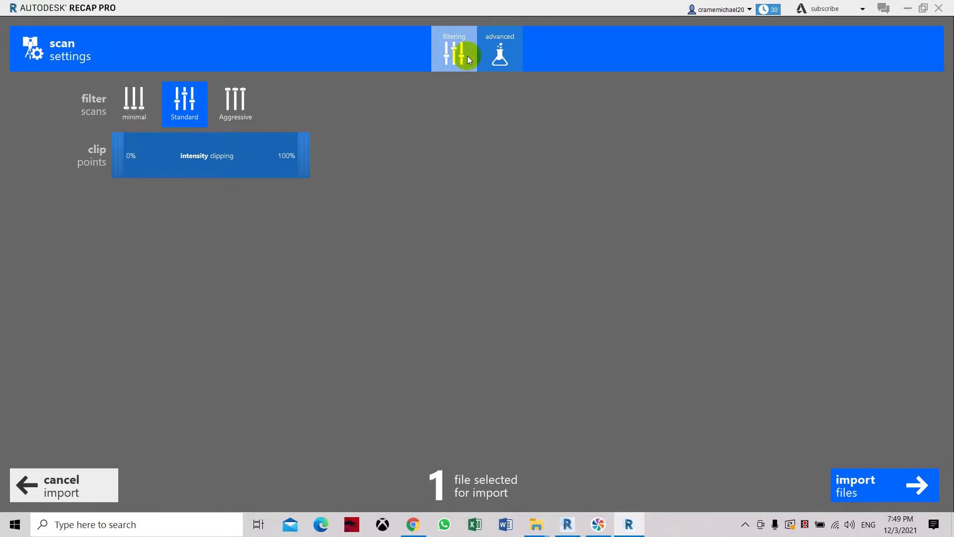
pyautogui.click(513, 58)
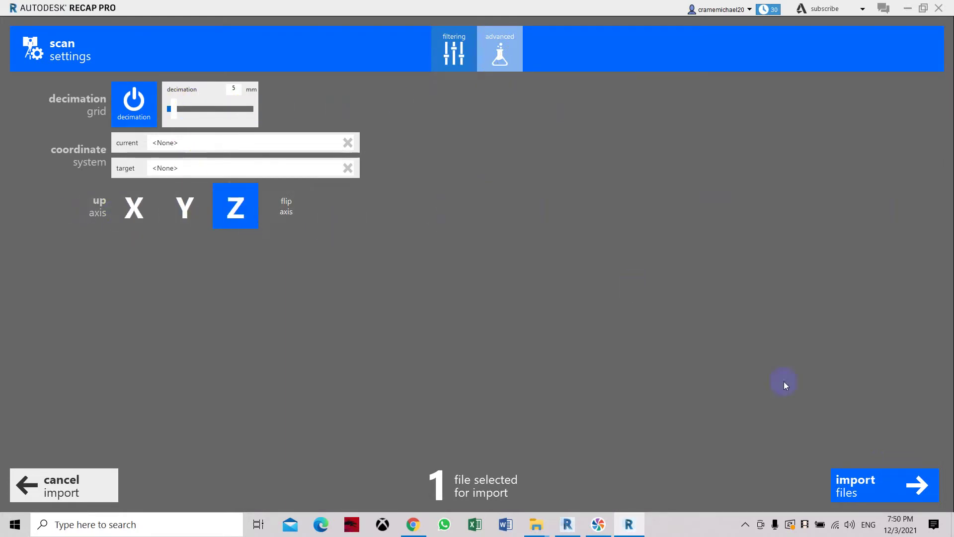
pyautogui.click(875, 489)
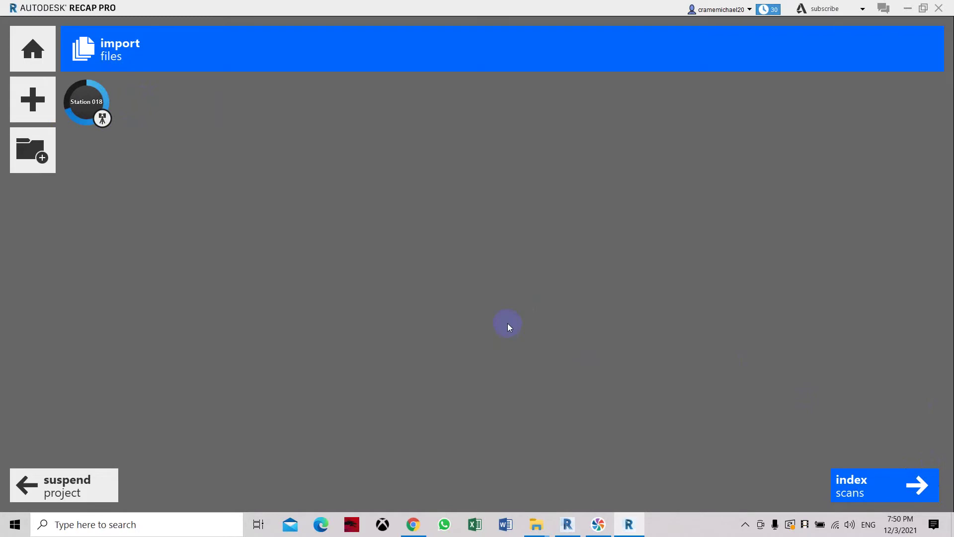
# Complete the Station 018 import and submit the scan for indexing
pyautogui.click(920, 486)
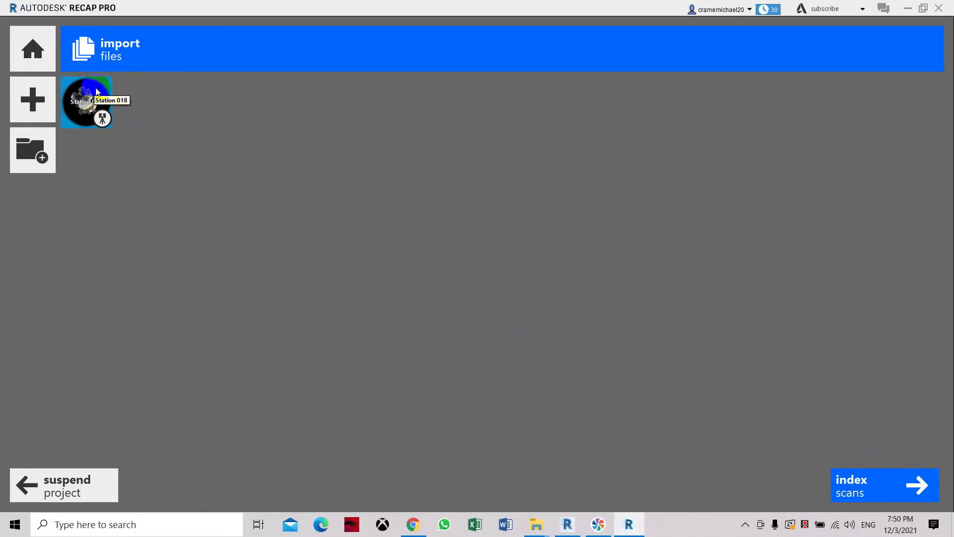
pyautogui.click(102, 120)
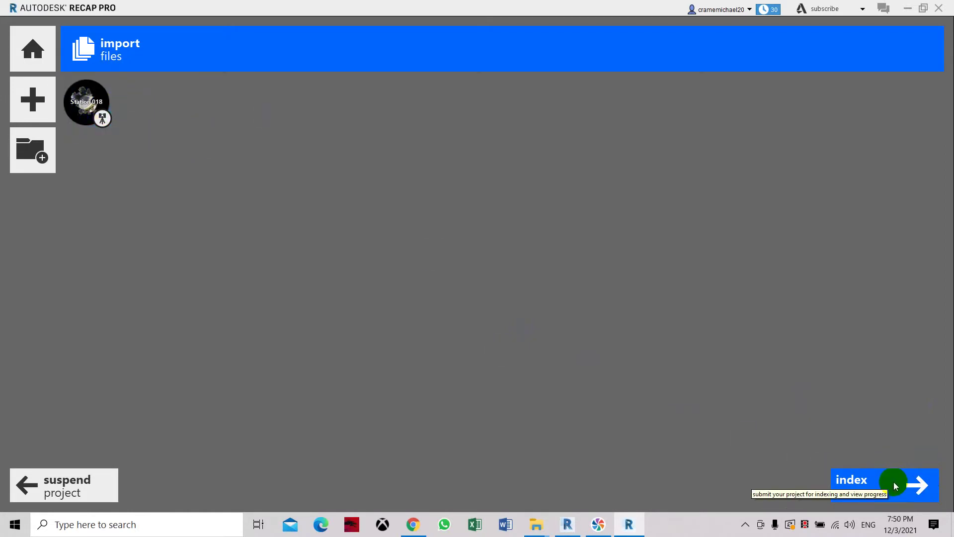
pyautogui.click(921, 485)
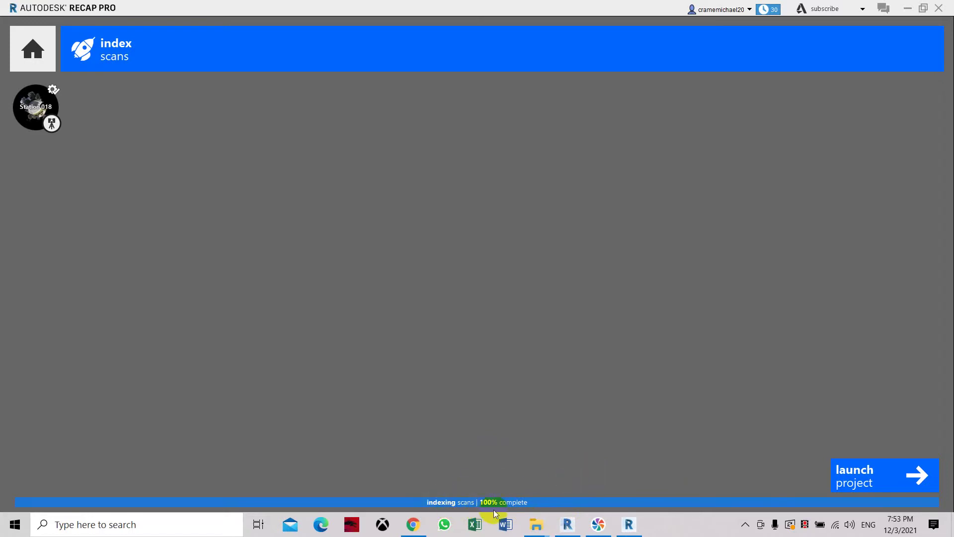
# Launch the indexed Revit Sample Project PC1 to view the Station 018 scan in 3D
pyautogui.click(887, 481)
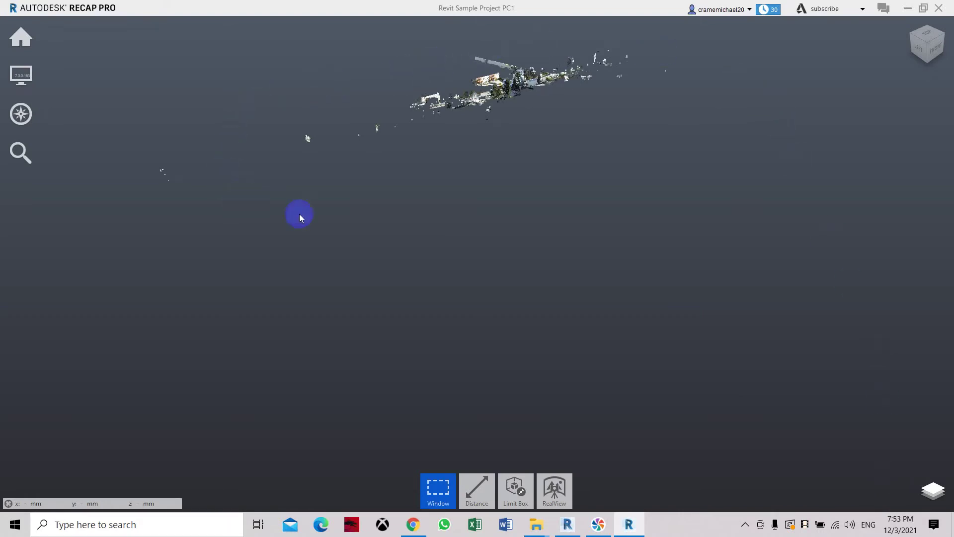
pyautogui.moveTo(408, 287); pyautogui.dragTo(460, 262)
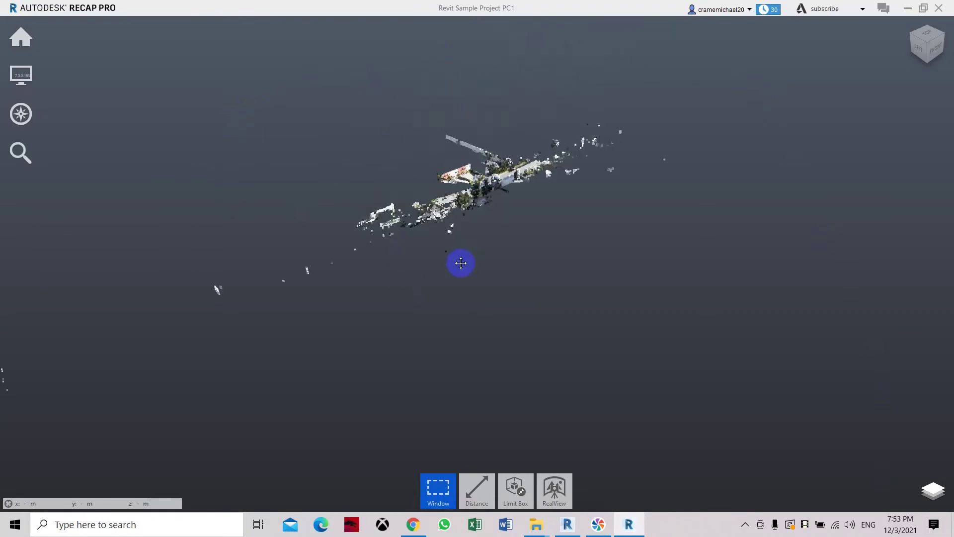
pyautogui.moveTo(925, 47); pyautogui.dragTo(922, 85)
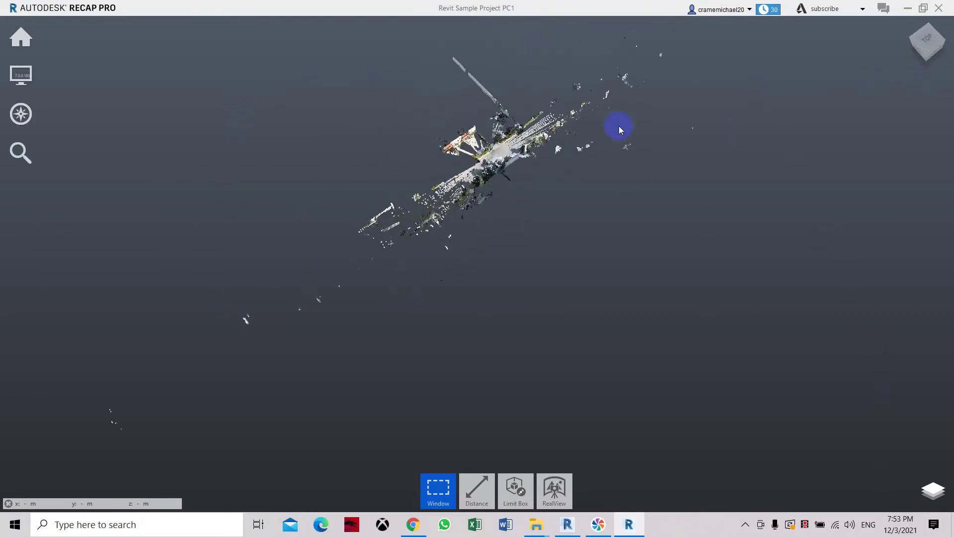
pyautogui.scroll(6, 502, 113)
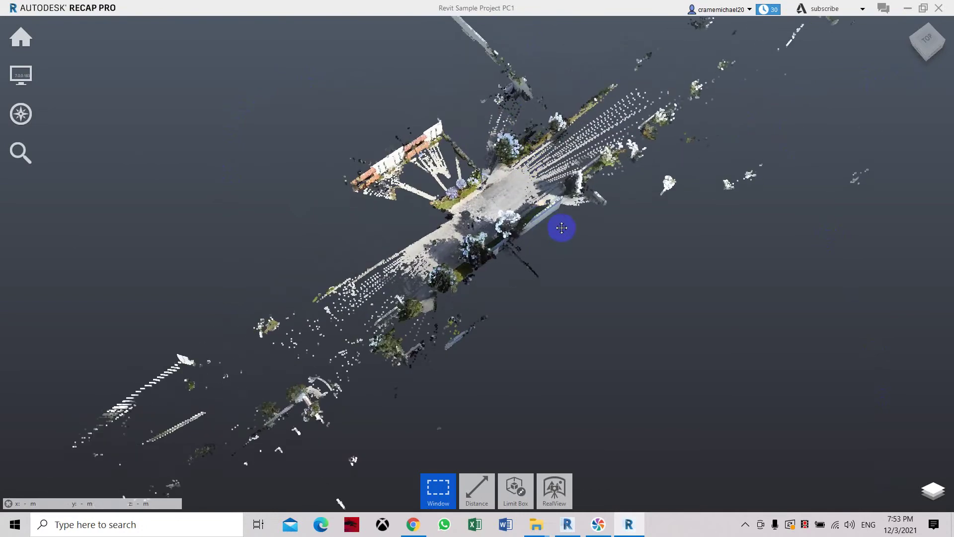
pyautogui.click(939, 32)
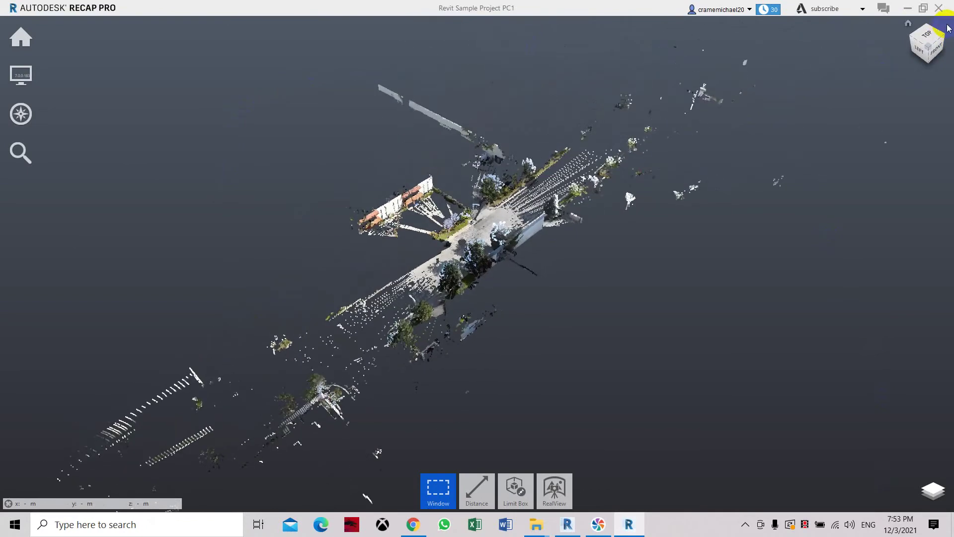
pyautogui.scroll(5, 400, 392)
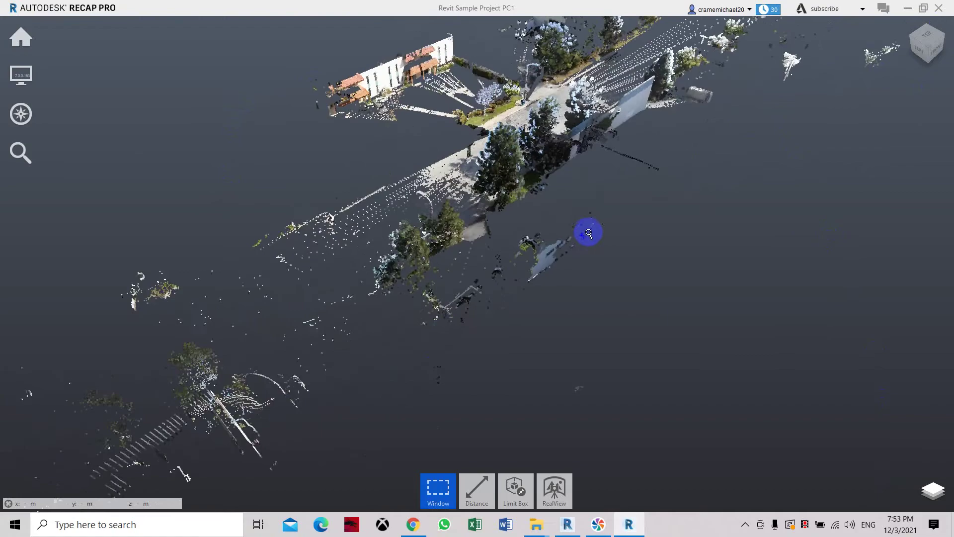
pyautogui.click(945, 59)
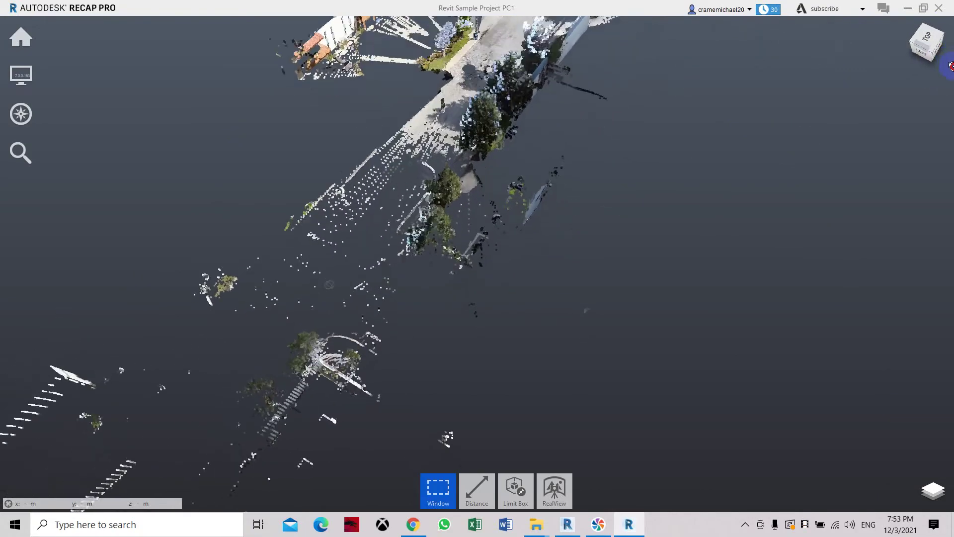
pyautogui.moveTo(857, 68); pyautogui.dragTo(845, 129)
pyautogui.scroll(6, 592, 158)
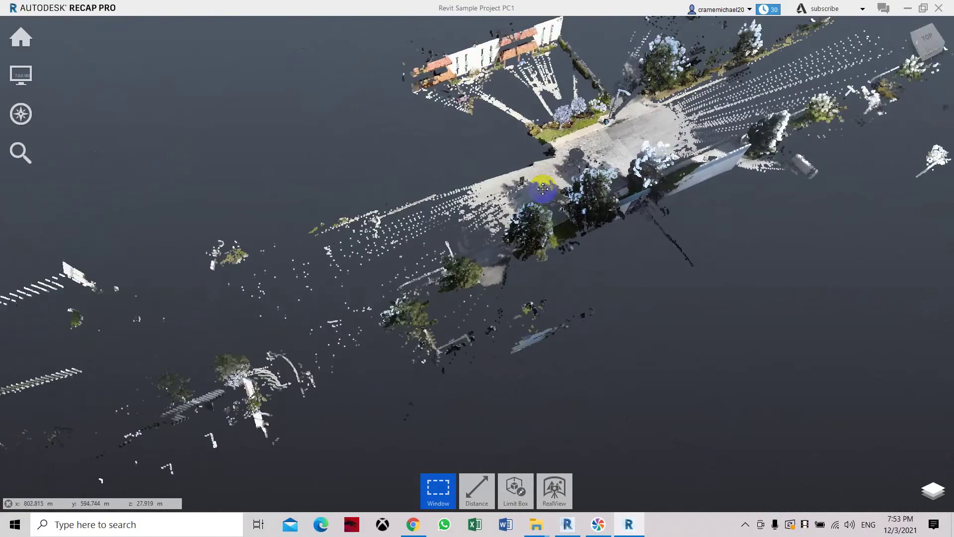
pyautogui.scroll(-5, 590, 169)
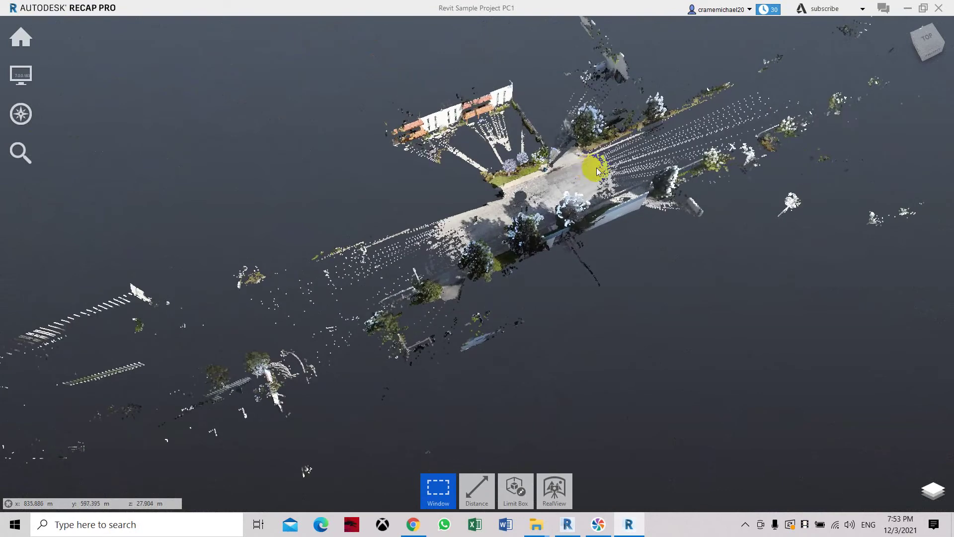
pyautogui.moveTo(606, 228); pyautogui.dragTo(548, 262, button='middle')
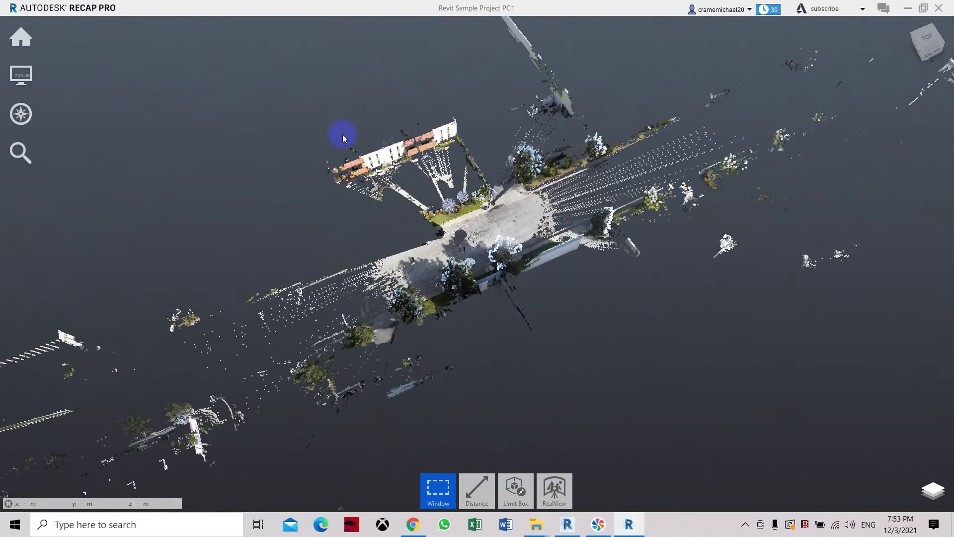
pyautogui.click(930, 51)
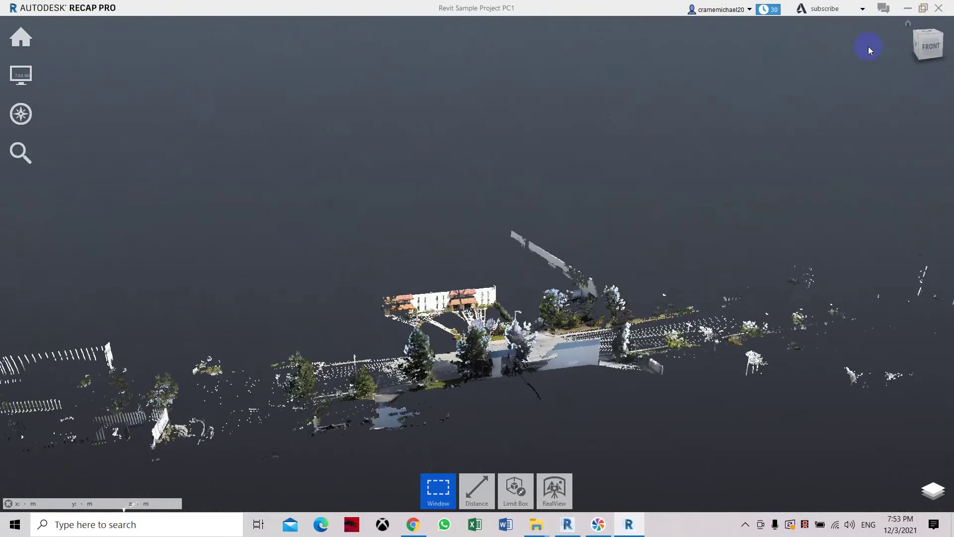
pyautogui.scroll(2, 524, 405)
pyautogui.moveTo(524, 405); pyautogui.dragTo(671, 262)
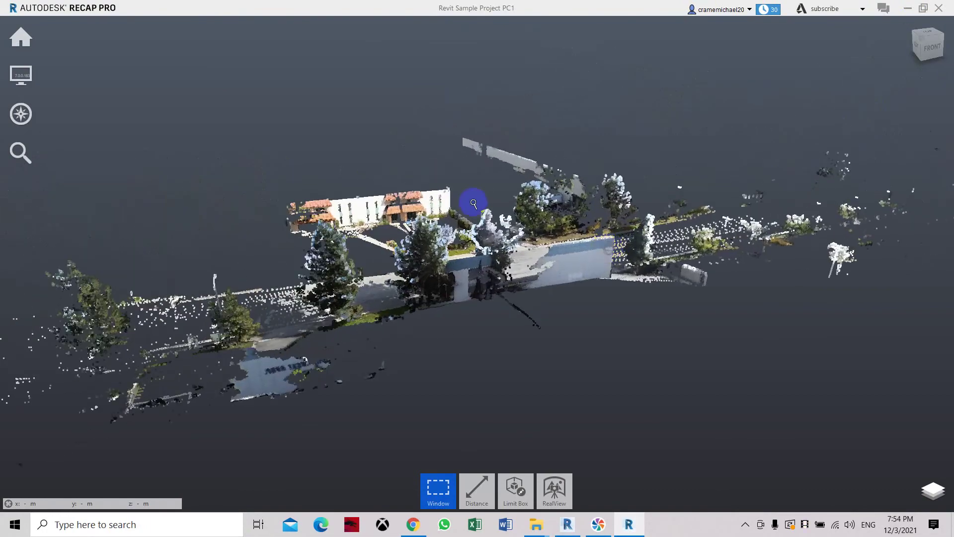
pyautogui.moveTo(929, 48); pyautogui.dragTo(536, 184)
pyautogui.moveTo(30, 36)
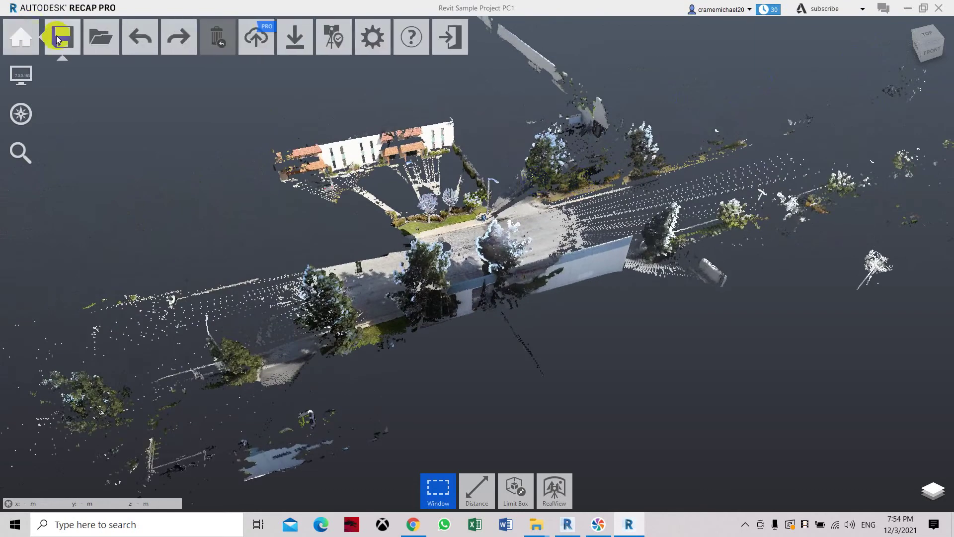
pyautogui.moveTo(296, 42)
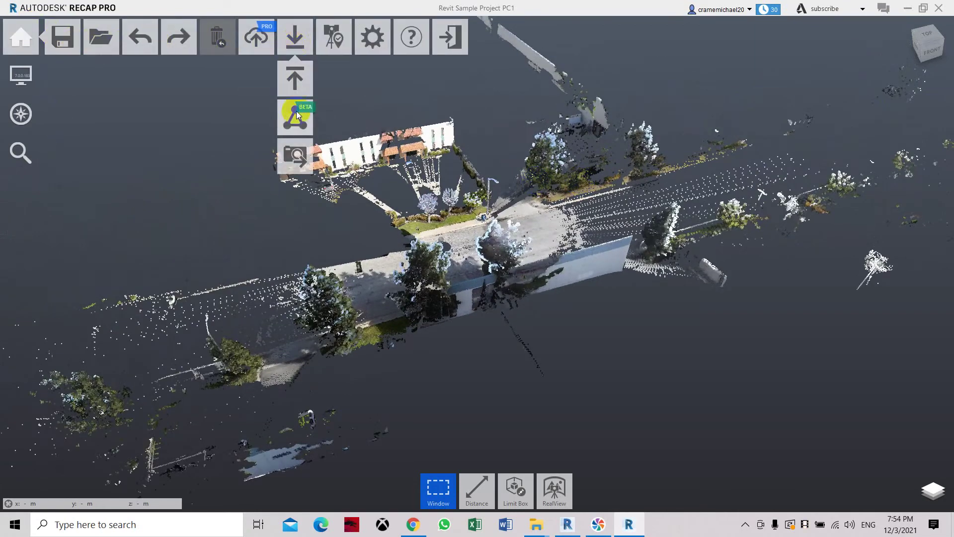
pyautogui.click(299, 82)
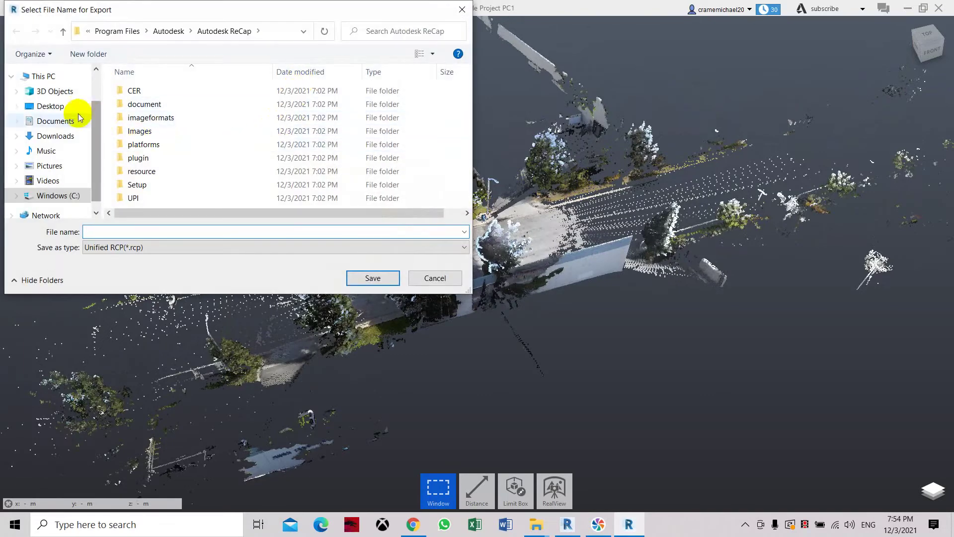
pyautogui.click(56, 107)
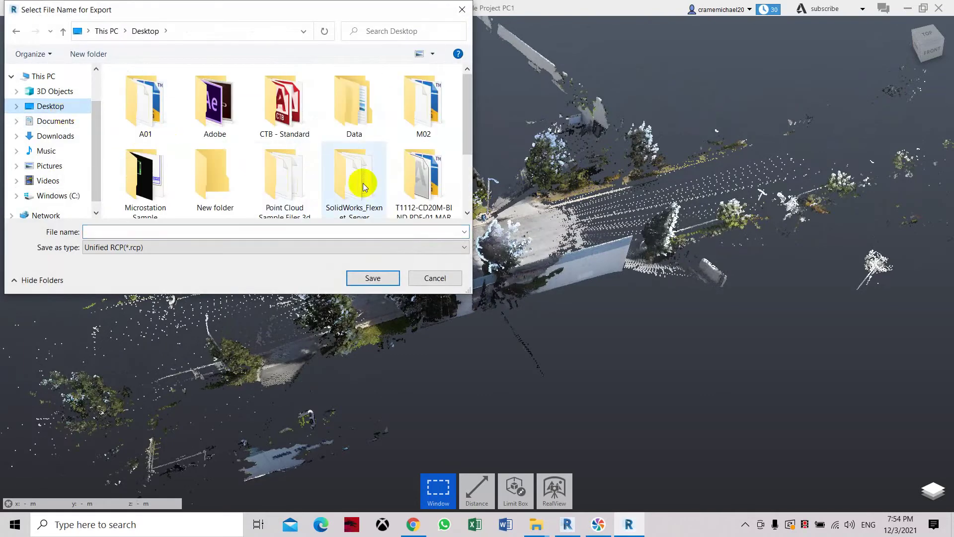
pyautogui.scroll(-2, 380, 187)
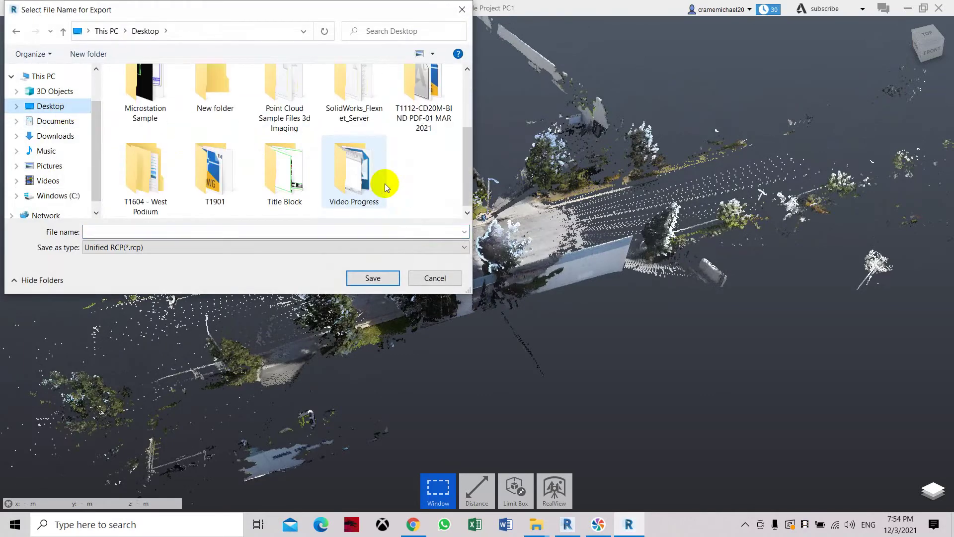
pyautogui.click(348, 194)
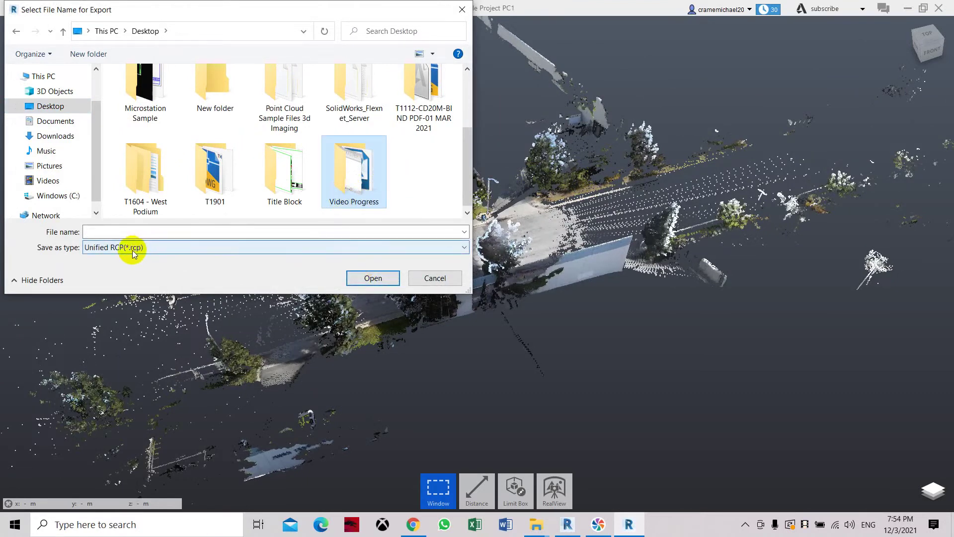
pyautogui.click(211, 234)
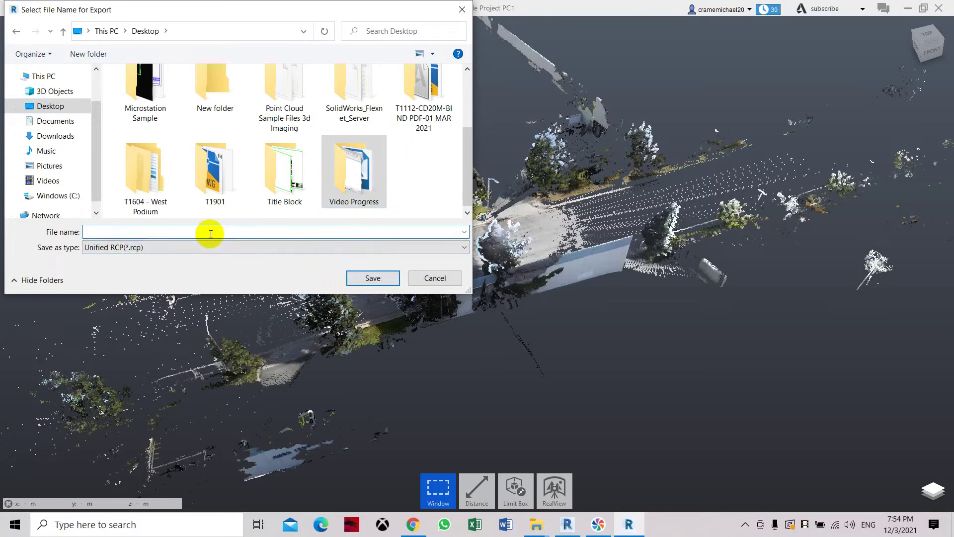
pyautogui.doubleClick(347, 194)
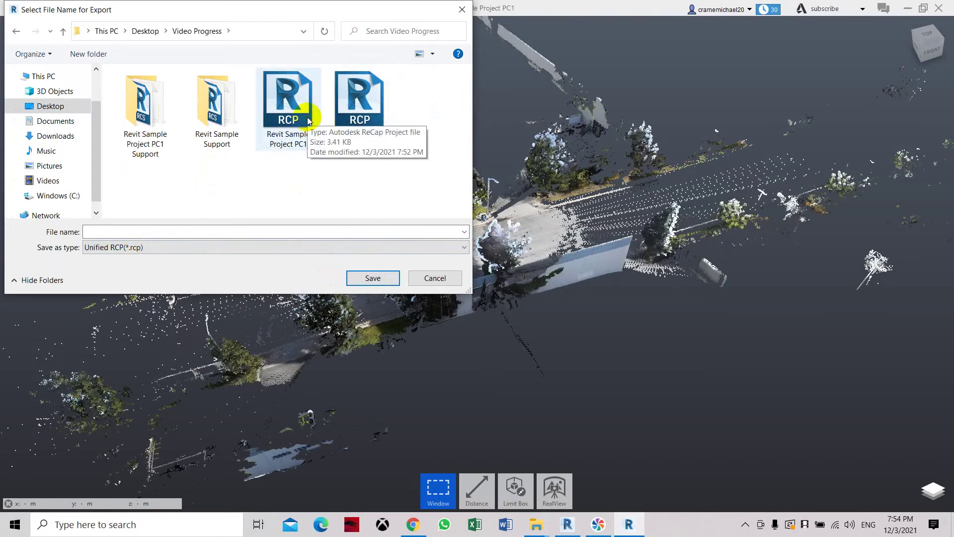
pyautogui.click(299, 146)
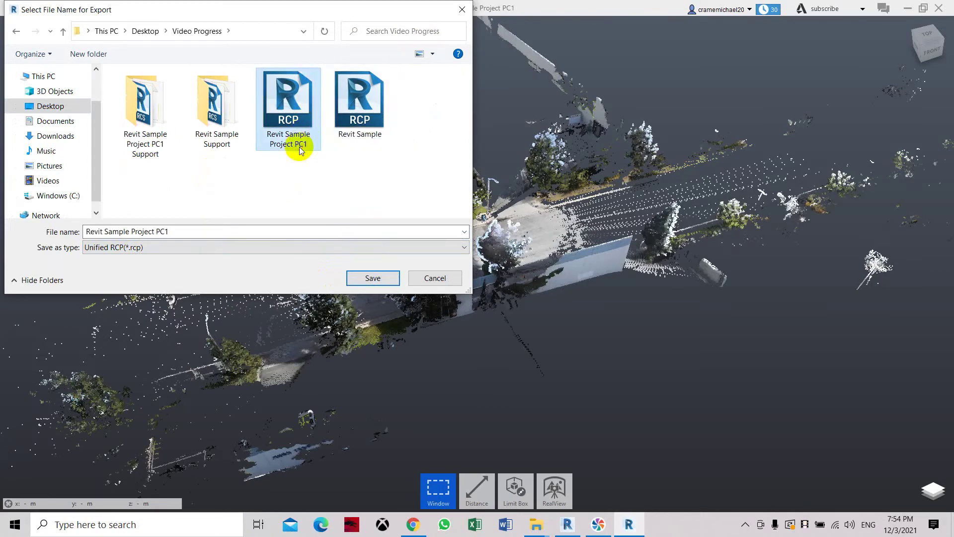
pyautogui.click(372, 279)
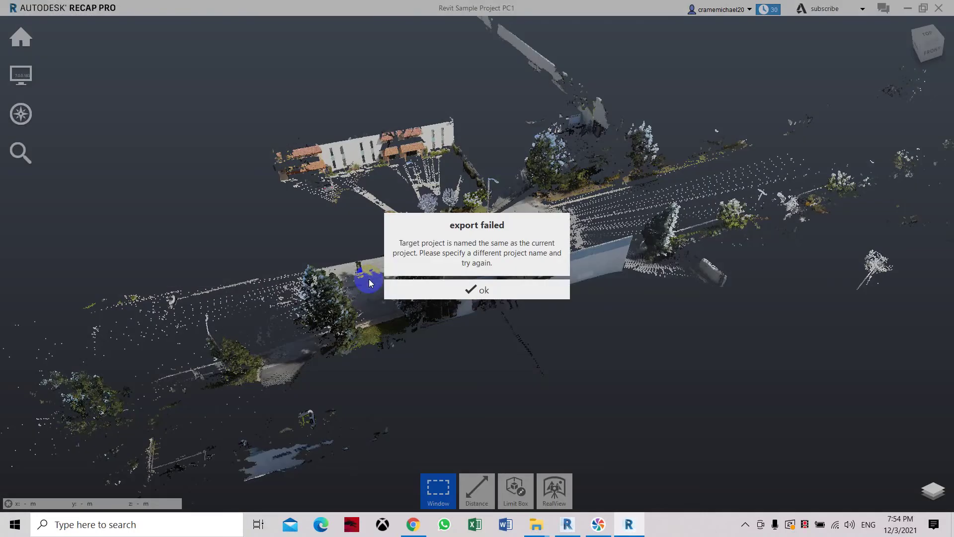
pyautogui.click(485, 297)
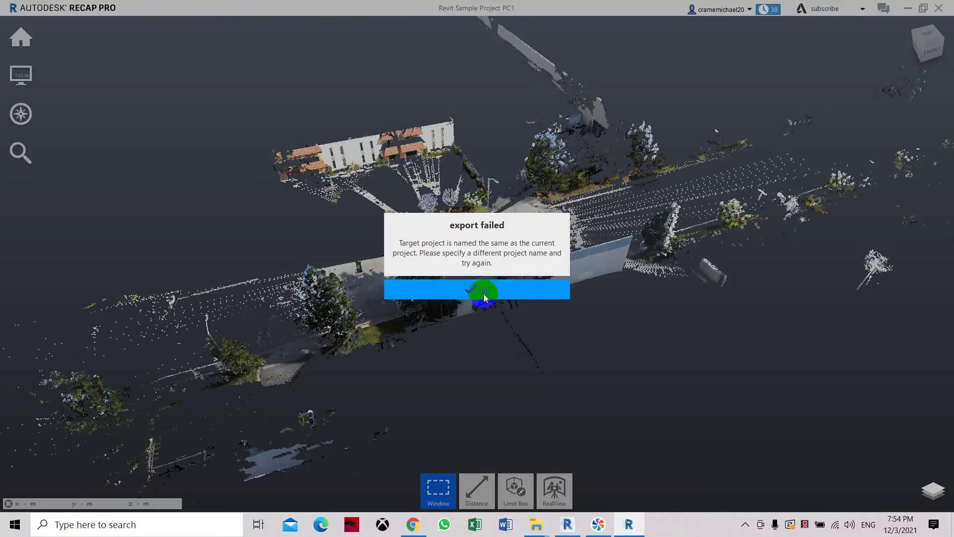
pyautogui.click(484, 297)
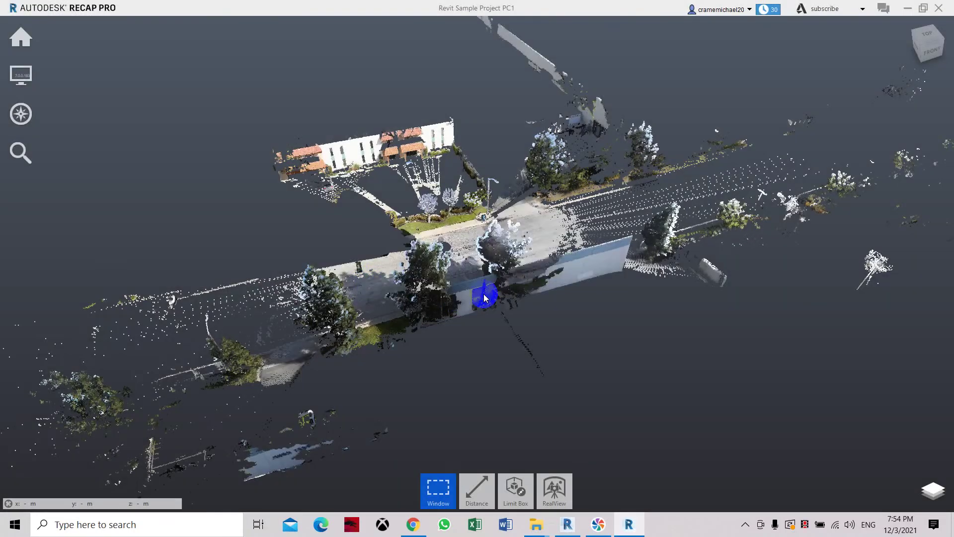
# Save the Revit Sample Project PC1 changes and close ReCap Pro
pyautogui.click(21, 23)
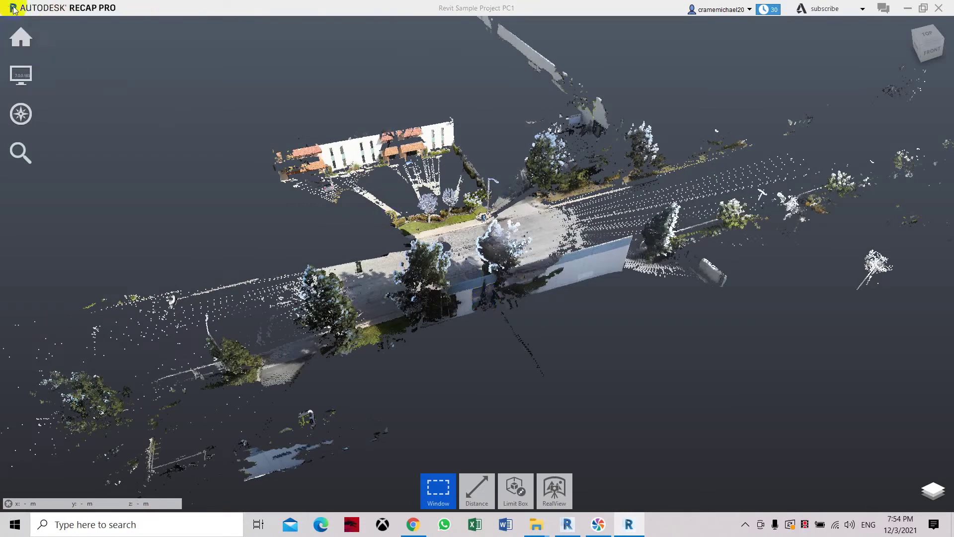
pyautogui.click(937, 8)
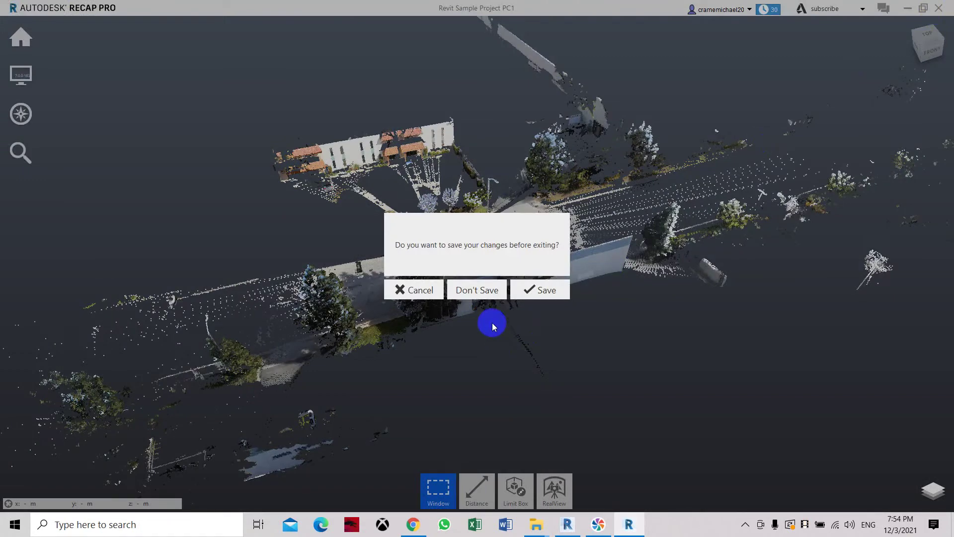
pyautogui.click(484, 297)
pyautogui.click(525, 292)
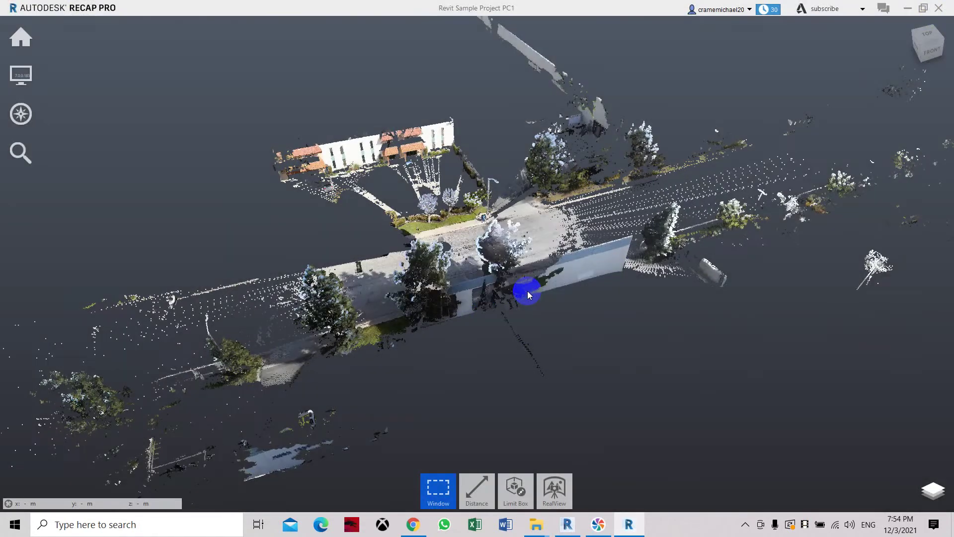
pyautogui.click(939, 8)
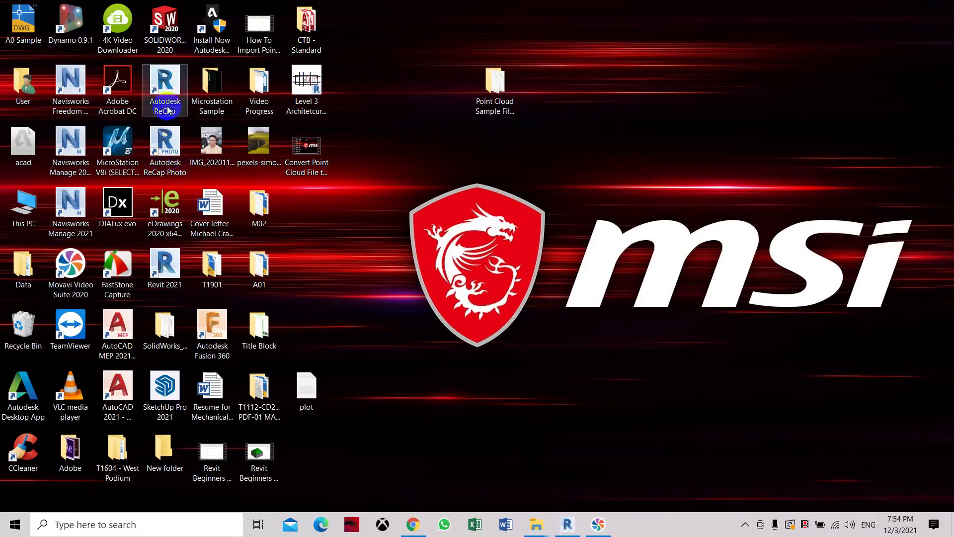
# Launch Revit 2021 and create a new project from the Mechanical-Default_Metric template
pyautogui.doubleClick(166, 268)
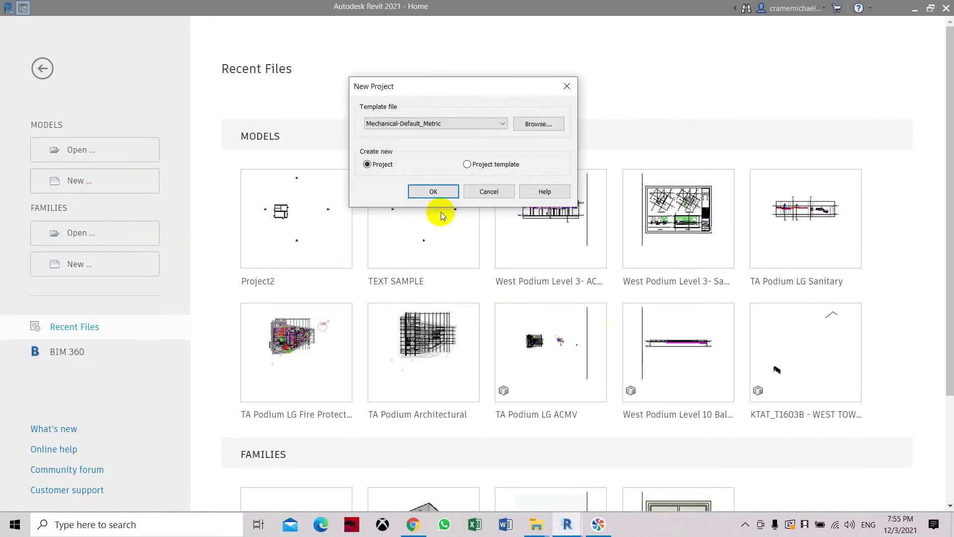
pyautogui.click(440, 192)
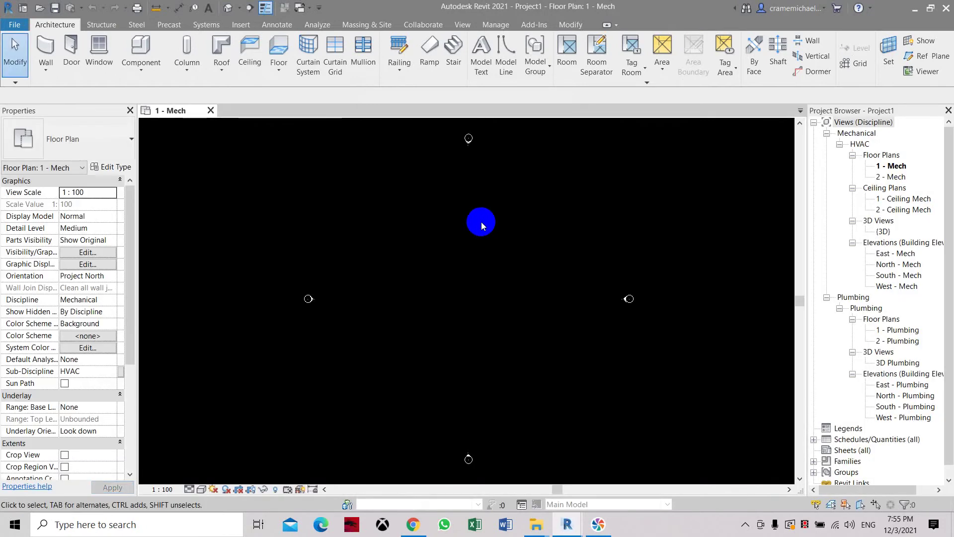
# Link Revit Sample Project PC1.rcp using Auto - Center to Center placement
pyautogui.click(239, 26)
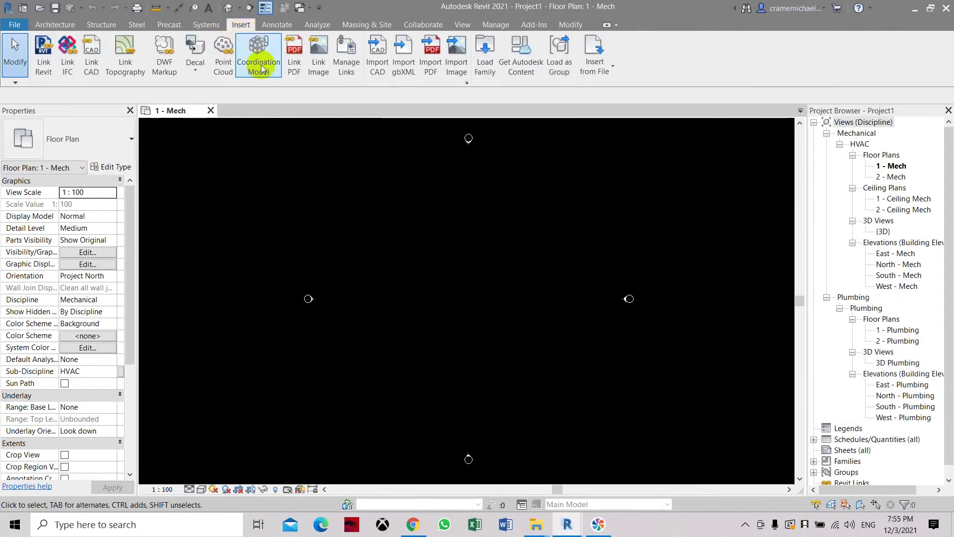
pyautogui.click(228, 69)
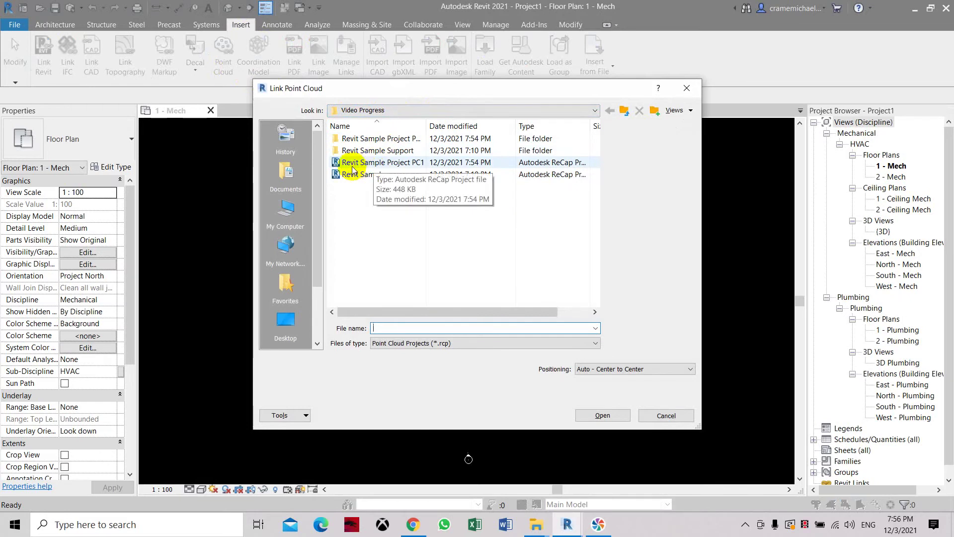
pyautogui.click(405, 164)
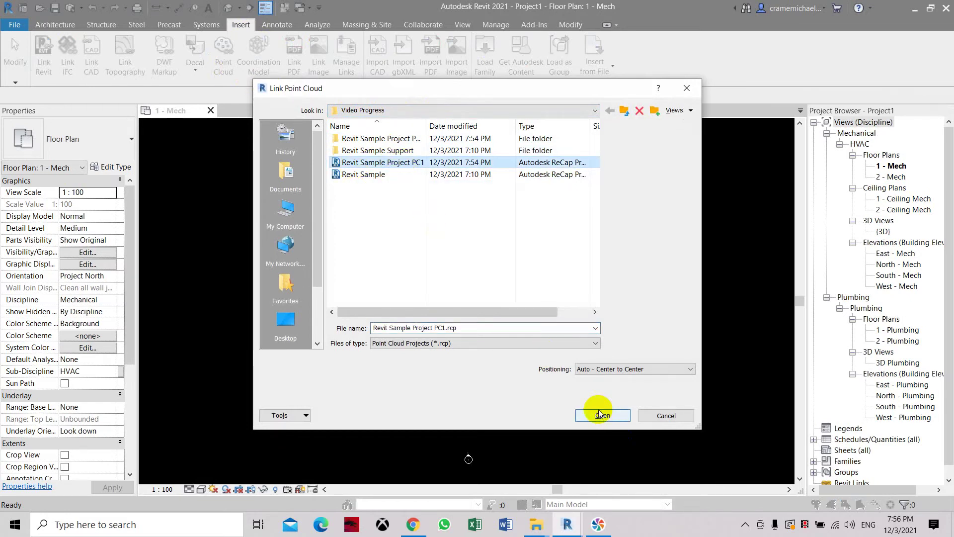
pyautogui.click(610, 417)
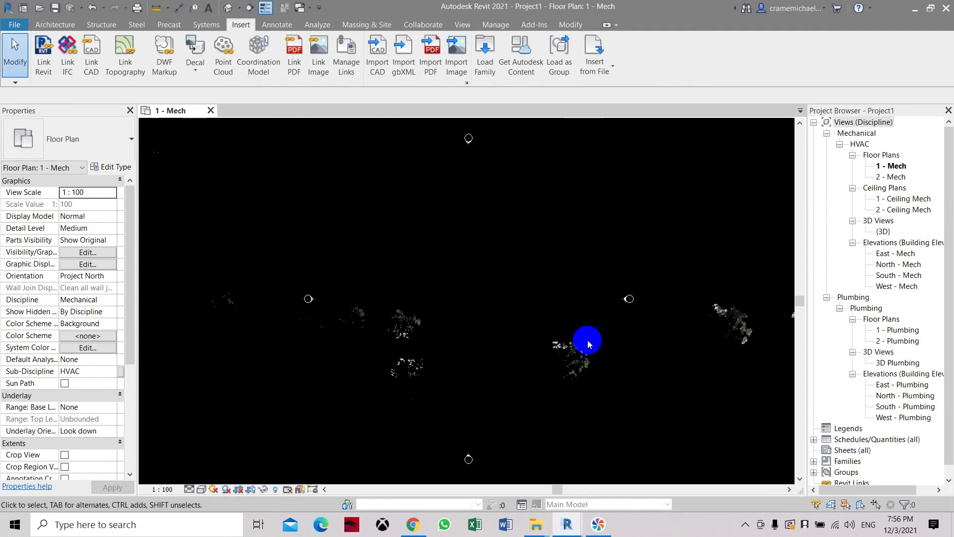
pyautogui.moveTo(578, 309); pyautogui.dragTo(549, 229, button='middle')
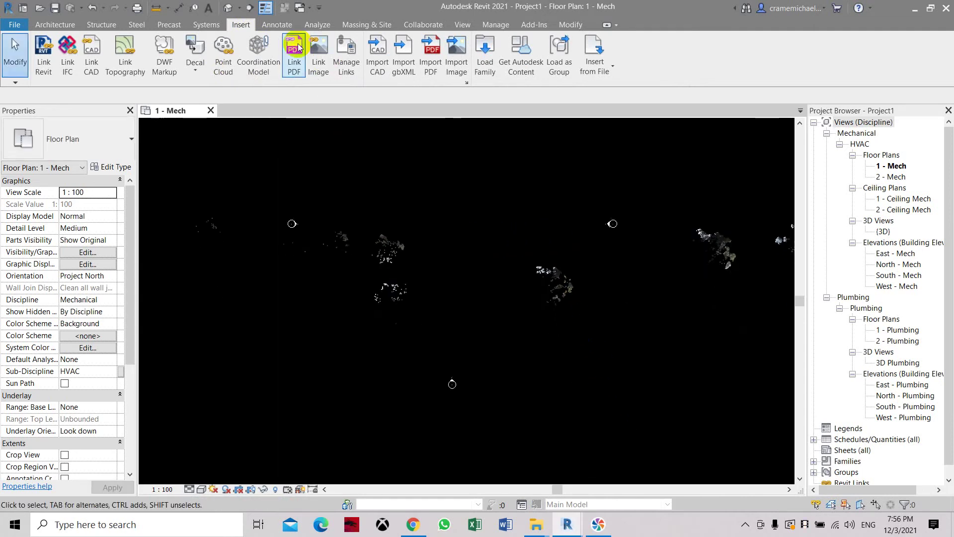
pyautogui.click(240, 12)
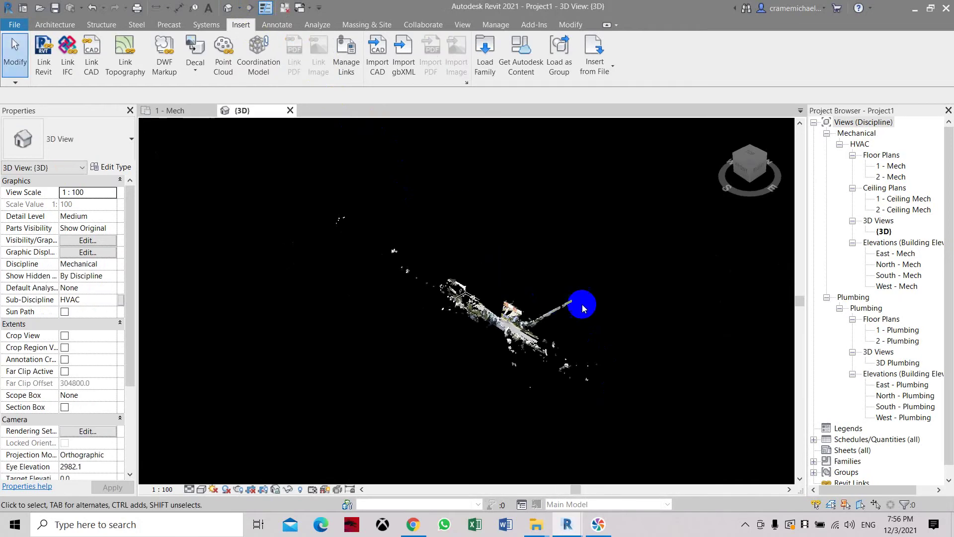
pyautogui.moveTo(750, 182); pyautogui.dragTo(635, 263)
pyautogui.scroll(3, 585, 304)
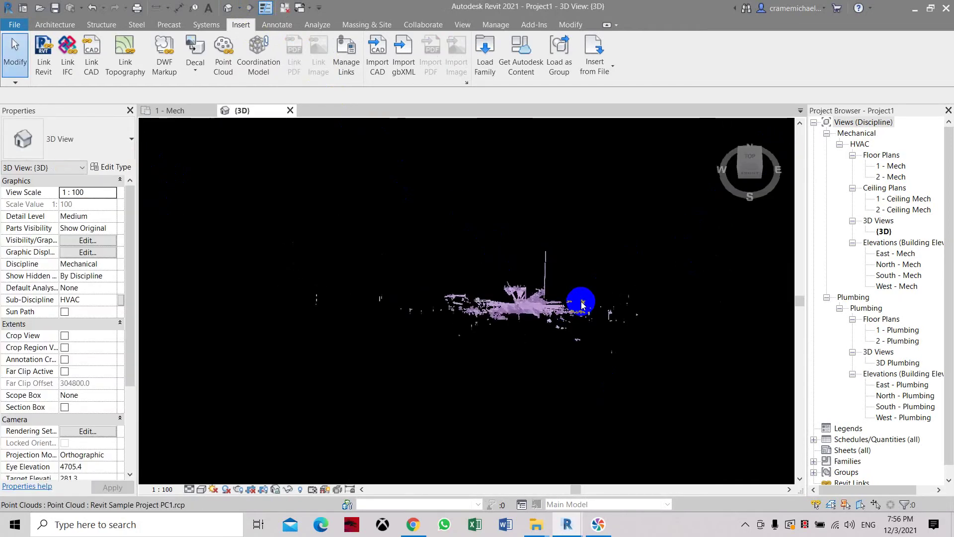
pyautogui.moveTo(573, 297); pyautogui.dragTo(705, 189, button='middle')
pyautogui.moveTo(749, 166); pyautogui.dragTo(675, 259)
pyautogui.scroll(3, 441, 319)
pyautogui.moveTo(440, 319); pyautogui.dragTo(451, 245, button='middle')
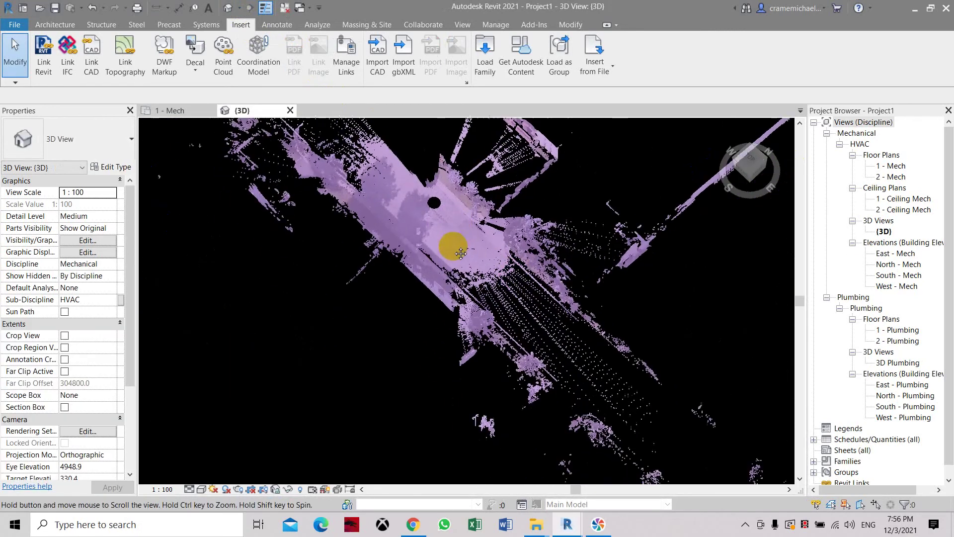
pyautogui.moveTo(772, 189); pyautogui.dragTo(720, 154)
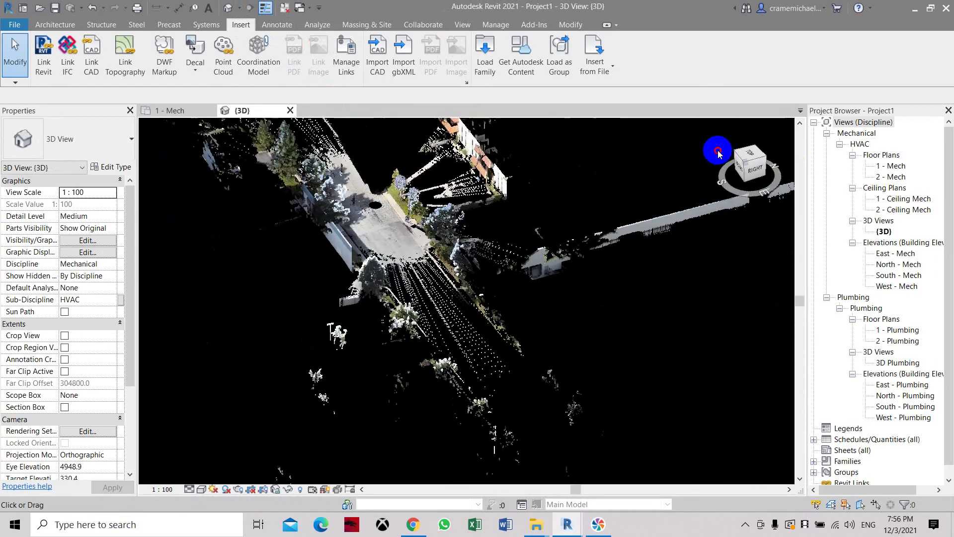
pyautogui.moveTo(400, 228); pyautogui.dragTo(479, 287, button='middle')
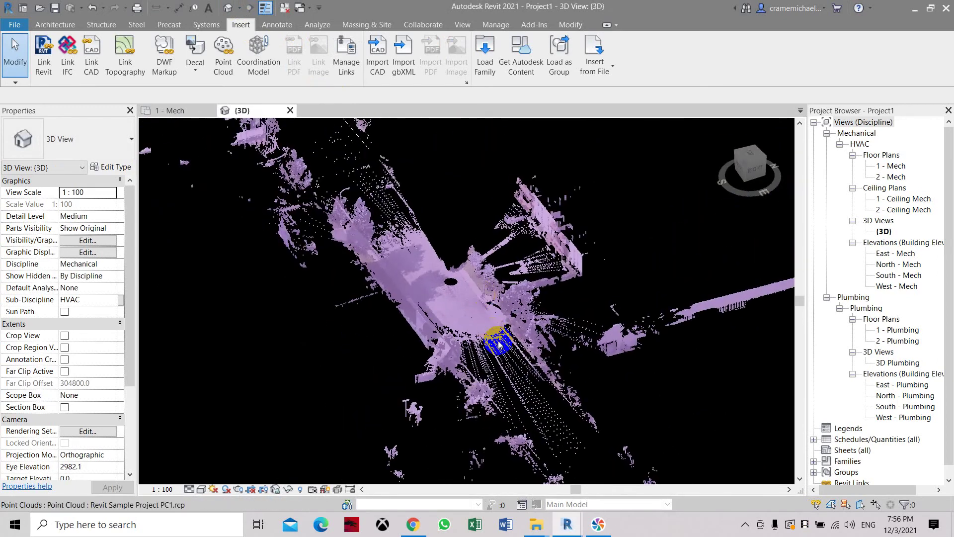
pyautogui.scroll(-3, 552, 293)
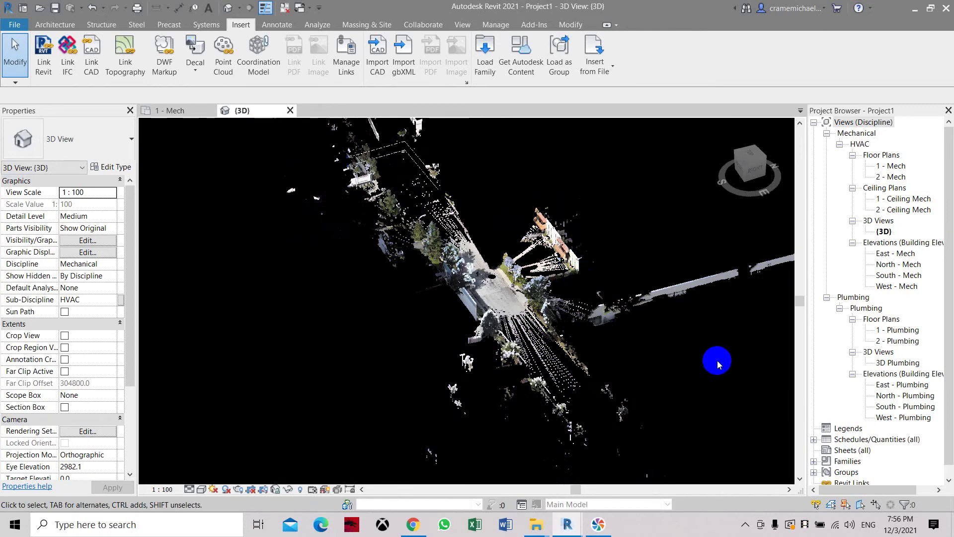
pyautogui.click(887, 254)
# In the East - Mech elevation, move the point cloud so its base sits on Level 1
pyautogui.doubleClick(888, 254)
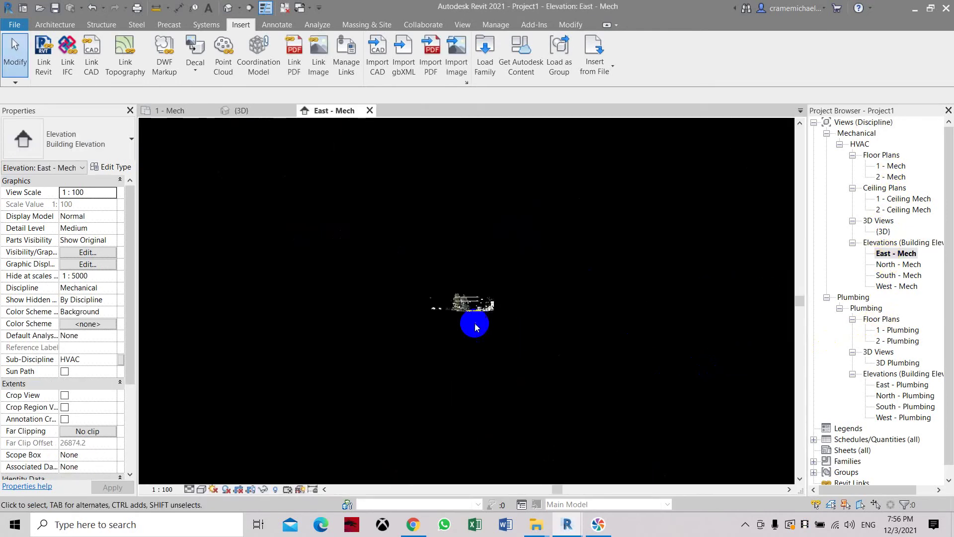
pyautogui.scroll(5, 472, 312)
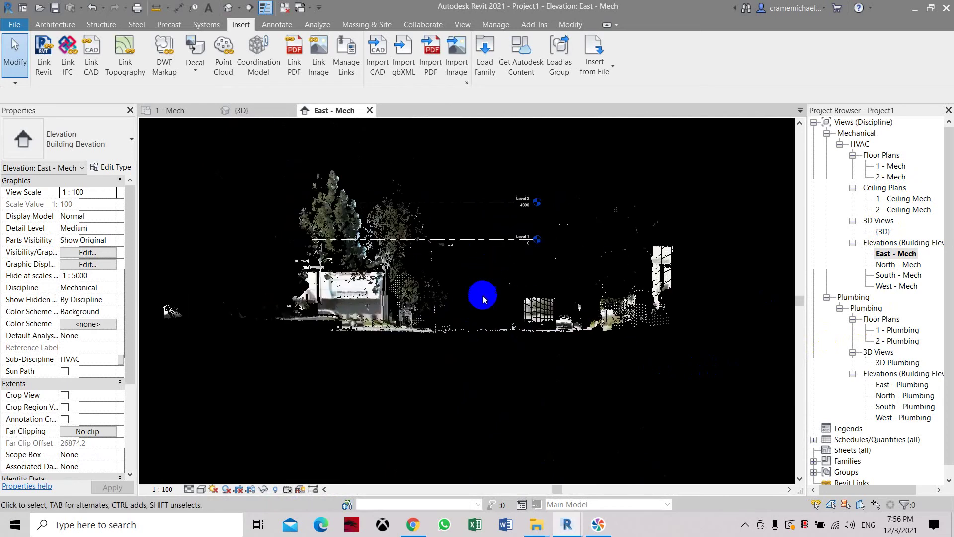
pyautogui.click(421, 282)
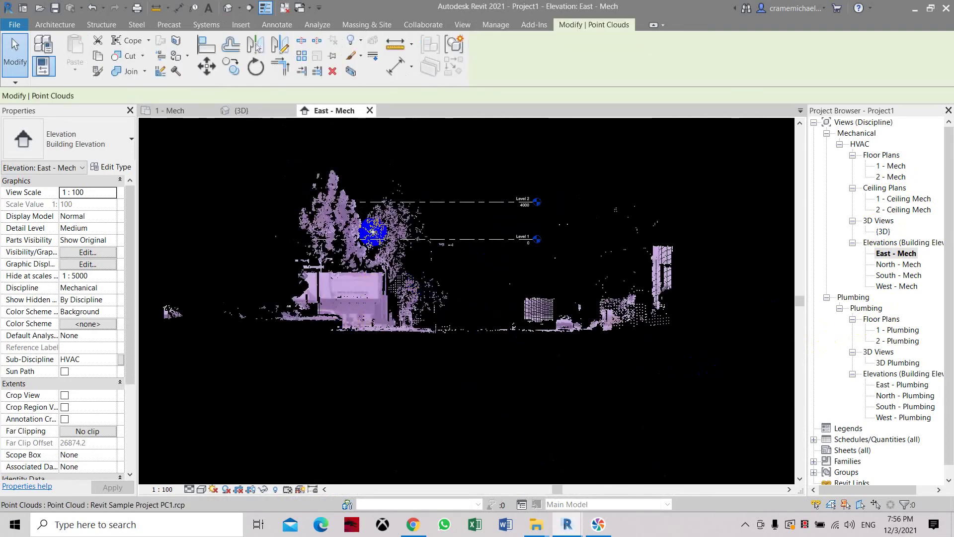
pyautogui.scroll(-1, 512, 238)
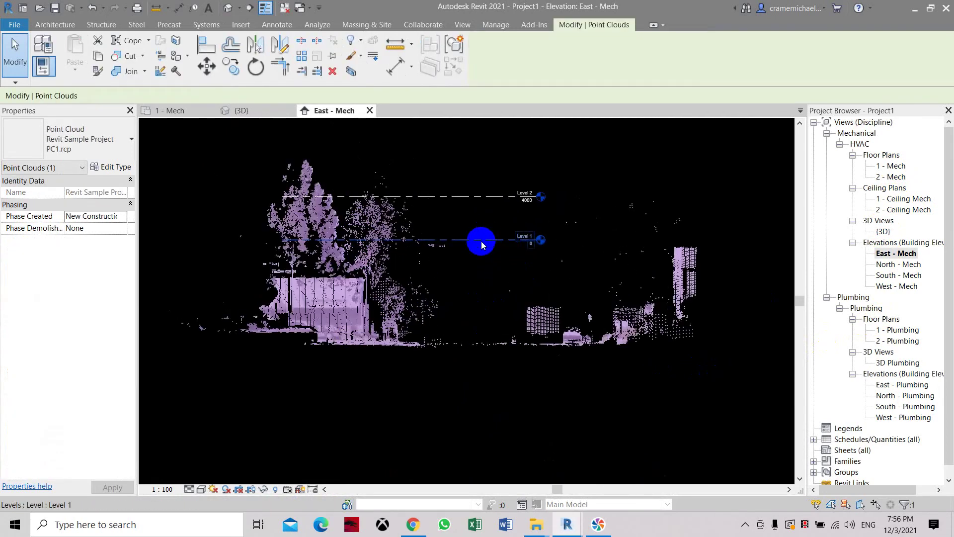
pyautogui.moveTo(705, 296); pyautogui.dragTo(422, 373)
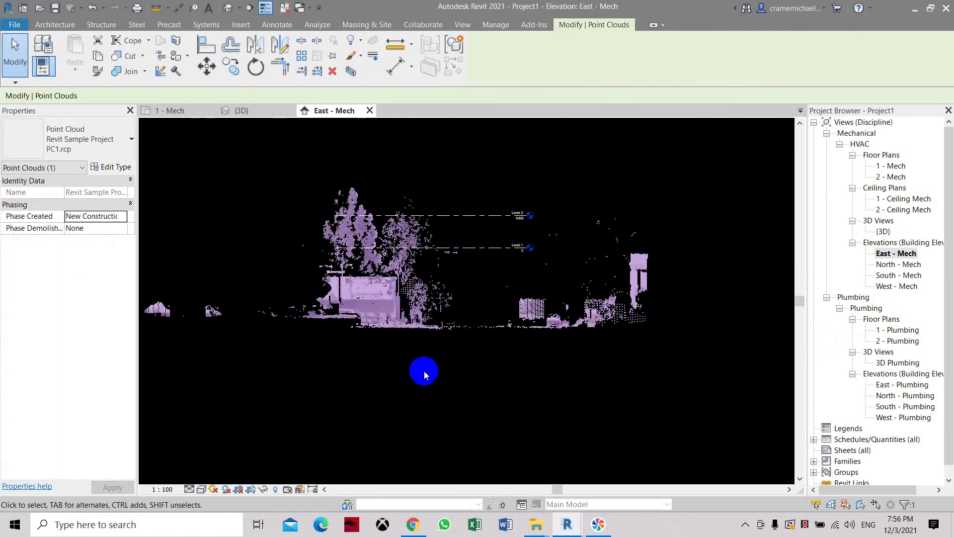
pyautogui.click(208, 66)
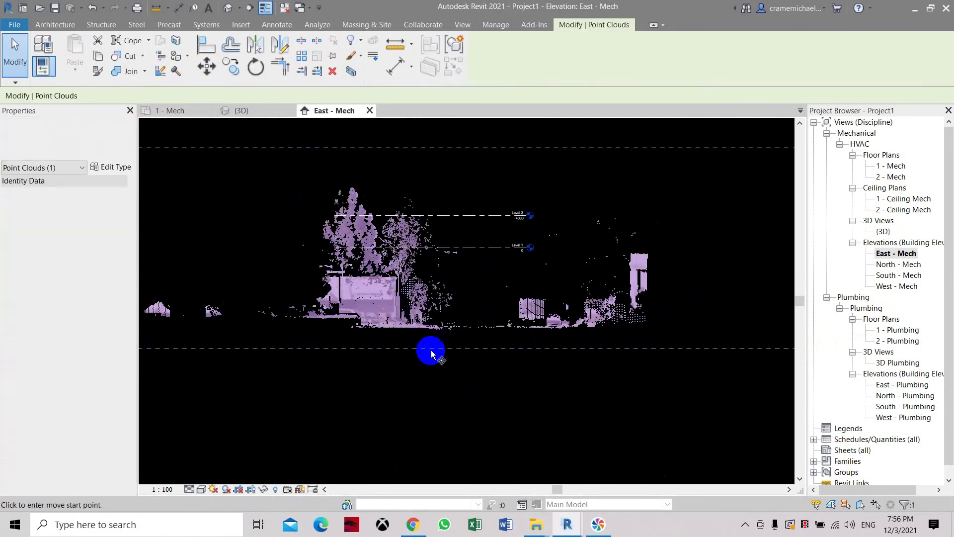
pyautogui.click(447, 330)
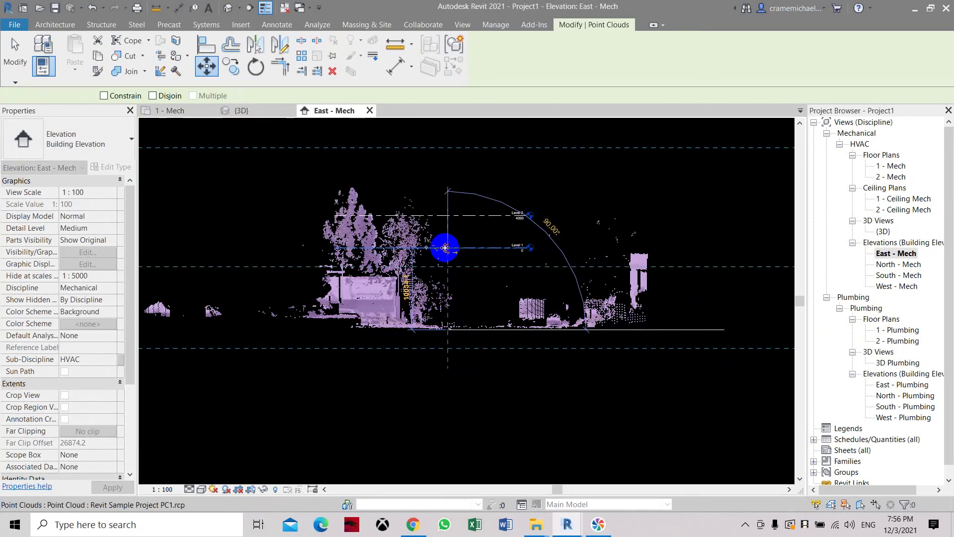
pyautogui.click(446, 253)
# Return to the 1 - Mech floor plan and centre the scan in view
pyautogui.doubleClick(891, 166)
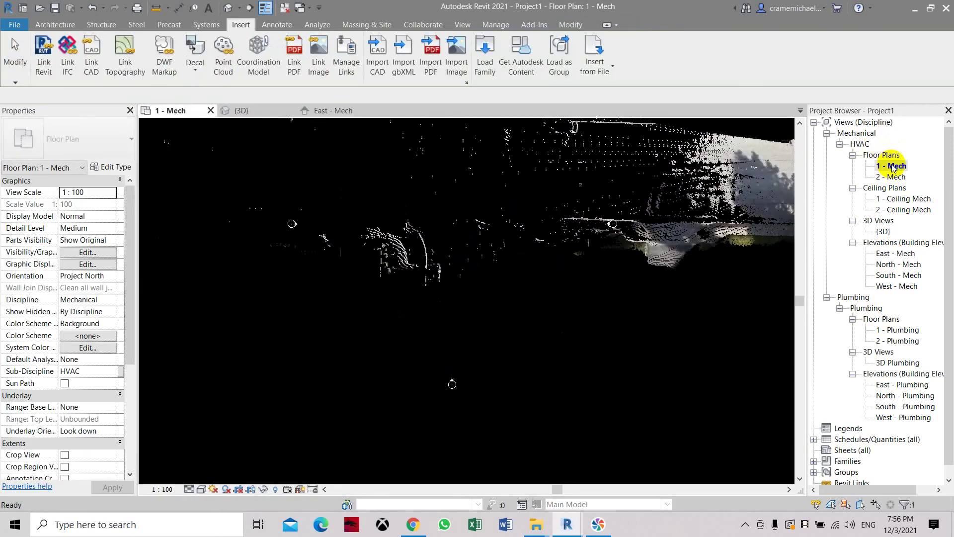
pyautogui.moveTo(452, 348); pyautogui.dragTo(313, 294, button='middle')
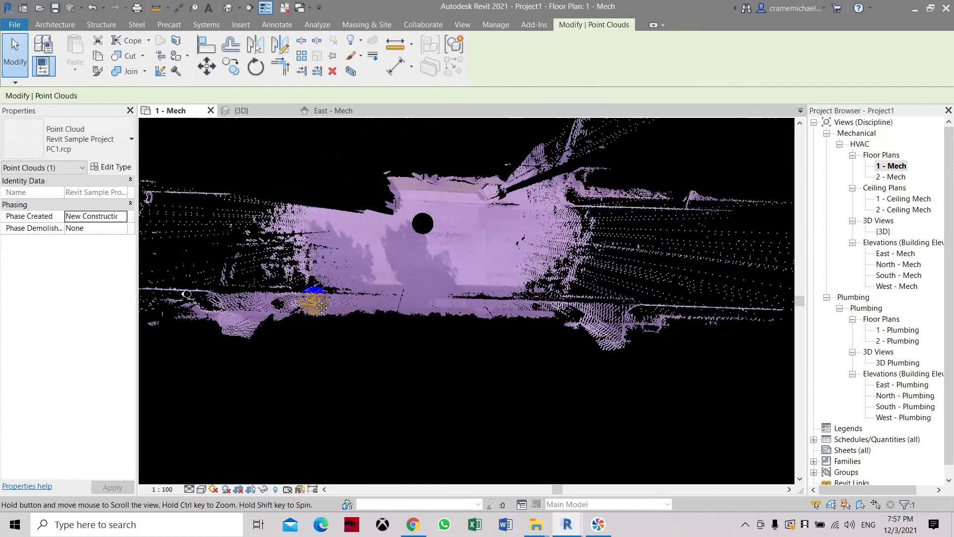
pyautogui.moveTo(505, 266)
pyautogui.mouseDown(button='middle')
pyautogui.moveTo(556, 272)
pyautogui.moveTo(562, 288)
pyautogui.mouseUp(button='middle')
pyautogui.scroll(-1, 511, 245)
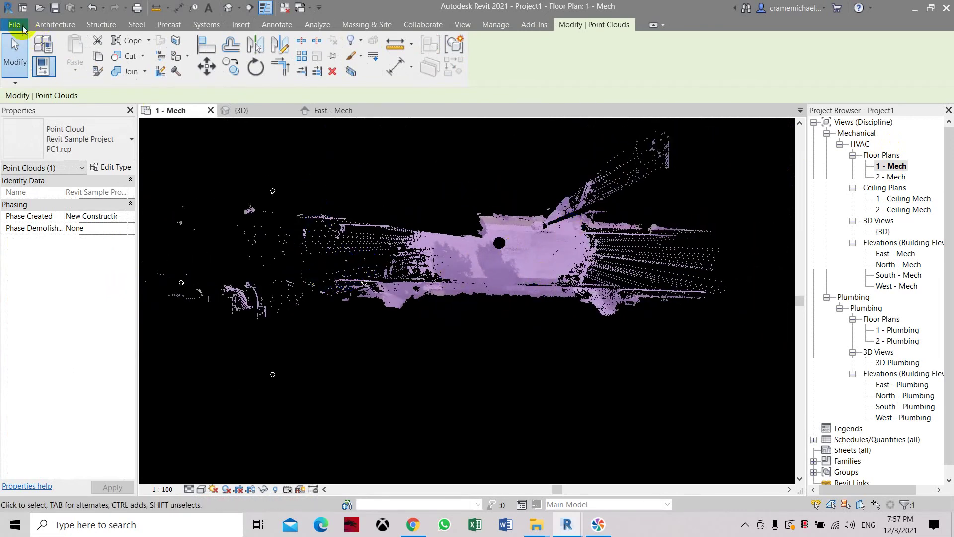
pyautogui.click(14, 24)
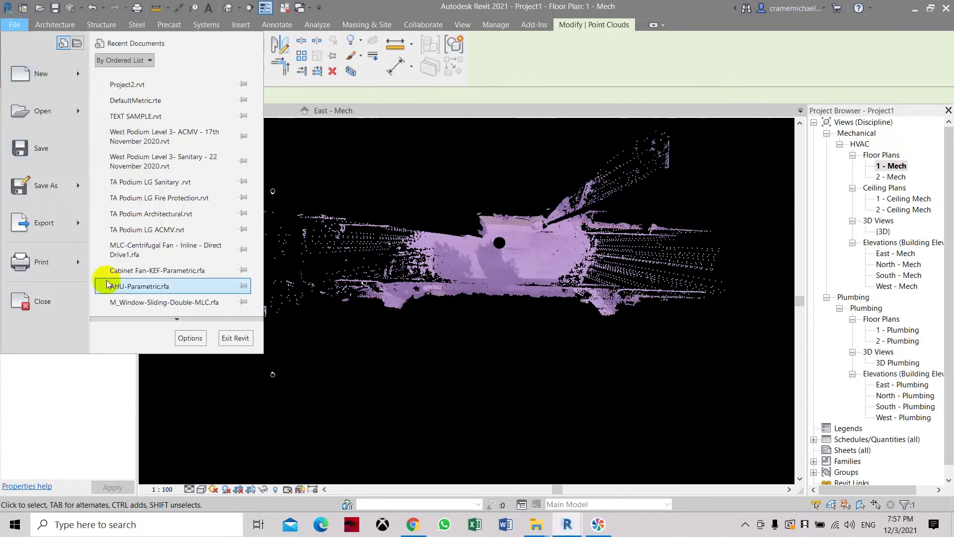
# Set the Graphics background colour in Options to light grey RGB 192-192-192
pyautogui.click(189, 337)
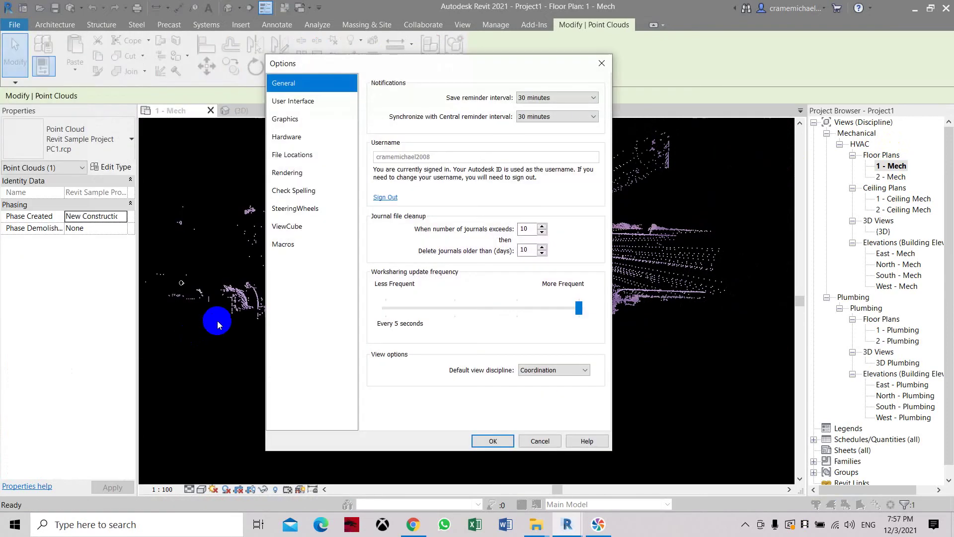
pyautogui.click(313, 122)
pyautogui.click(480, 264)
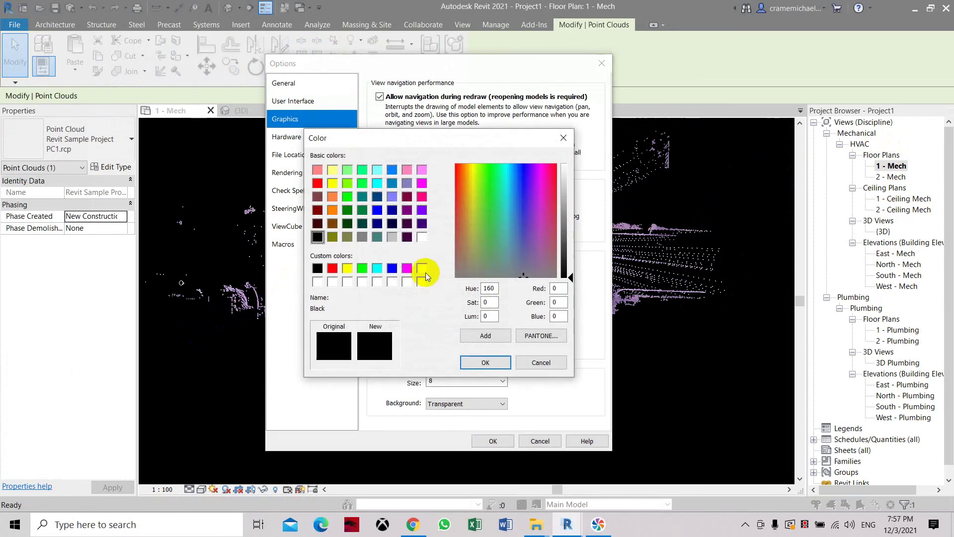
pyautogui.click(392, 238)
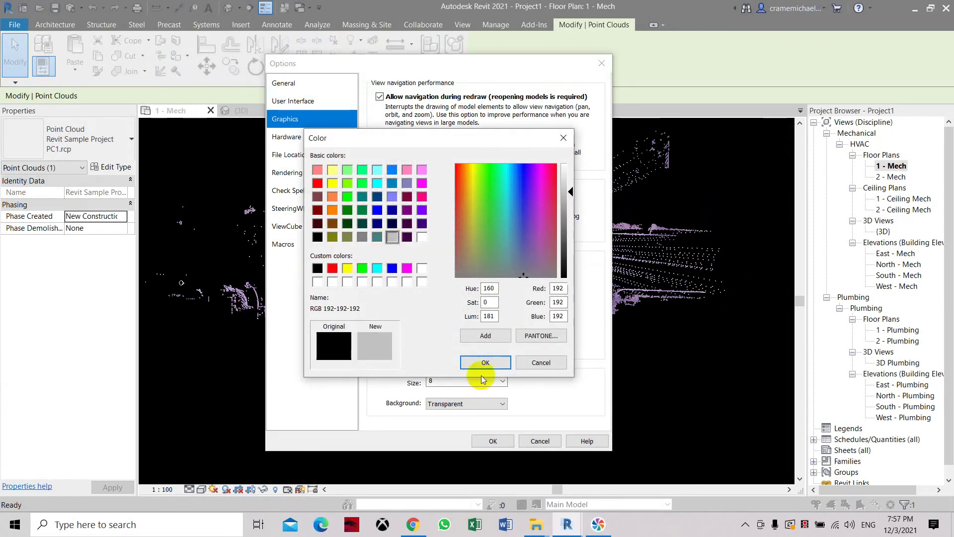
pyautogui.click(494, 363)
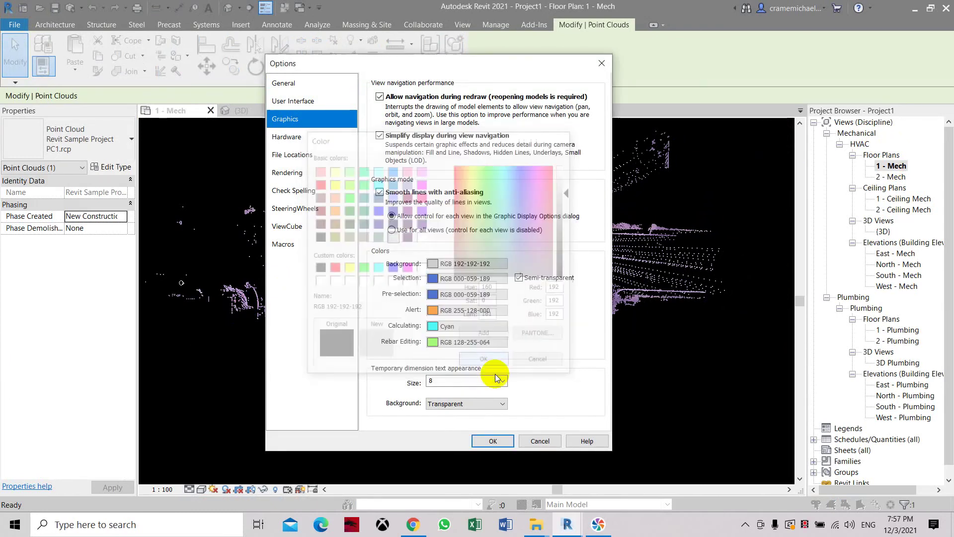
pyautogui.click(494, 441)
pyautogui.scroll(5, 453, 379)
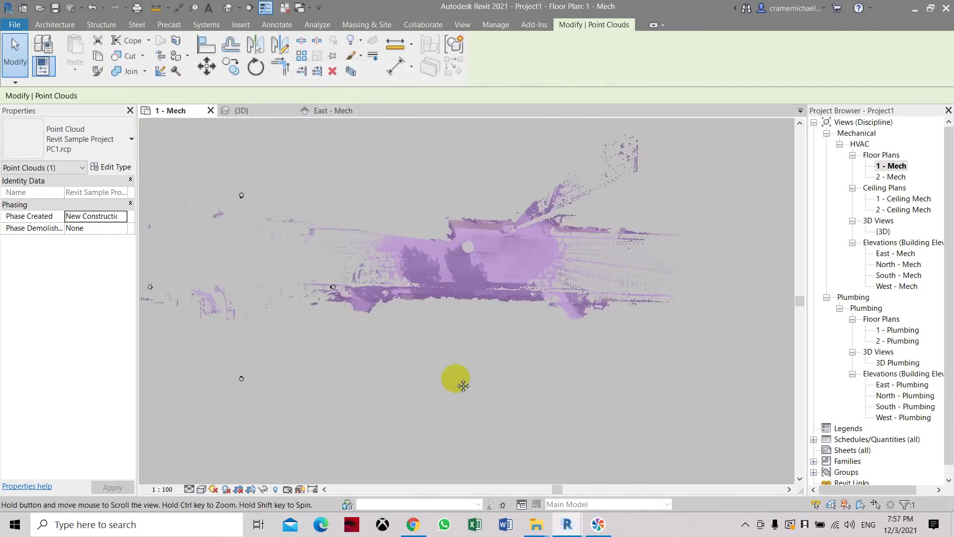
# Open the default {3D} view and orbit and zoom around the street scan point cloud
pyautogui.moveTo(575, 315); pyautogui.dragTo(554, 334, button='middle')
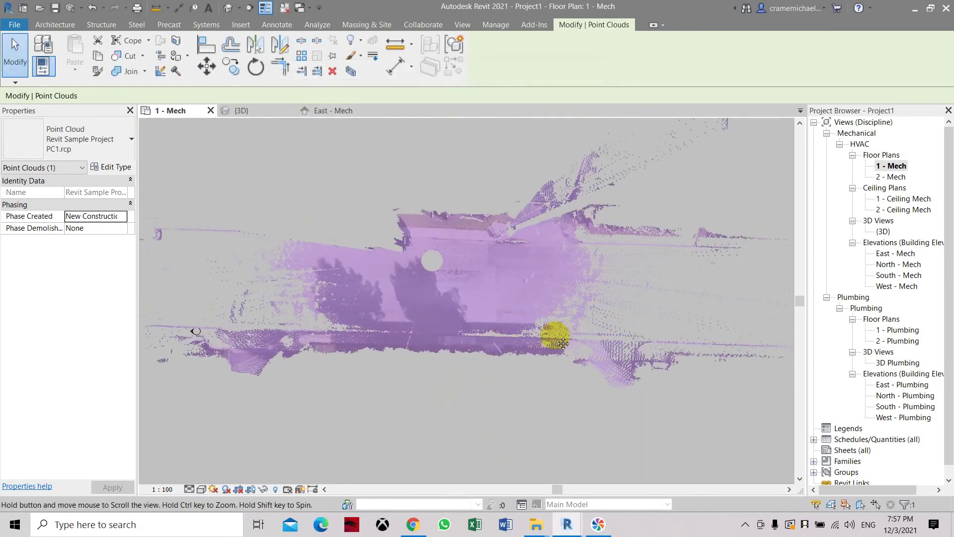
pyautogui.click(239, 23)
pyautogui.click(242, 110)
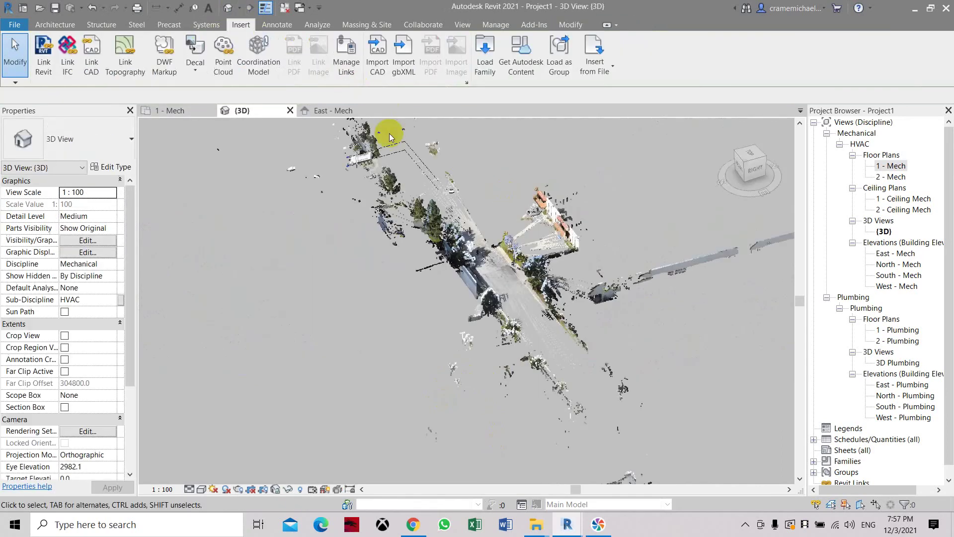
pyautogui.moveTo(754, 172)
pyautogui.mouseDown()
pyautogui.moveTo(755, 149)
pyautogui.moveTo(752, 164)
pyautogui.mouseUp()
pyautogui.scroll(5, 443, 228)
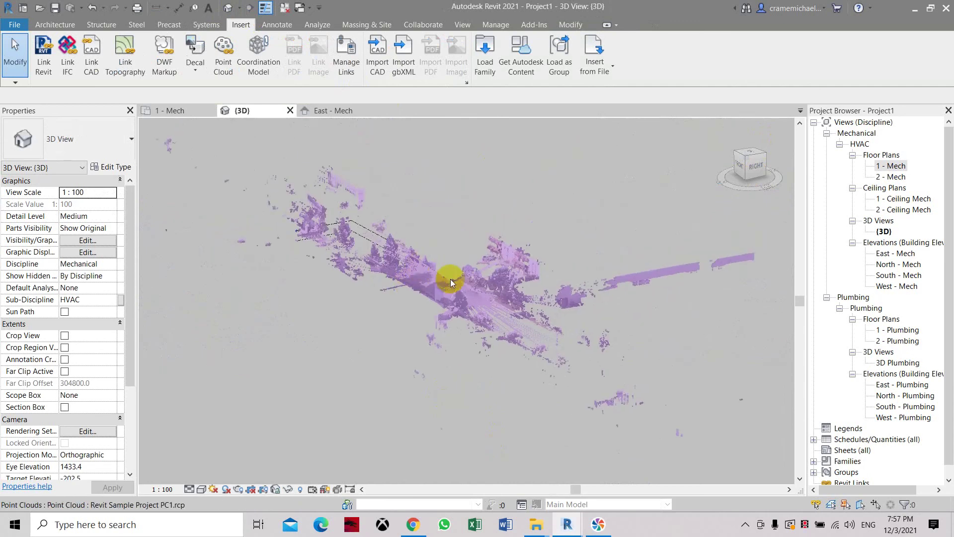
pyautogui.scroll(4, 536, 245)
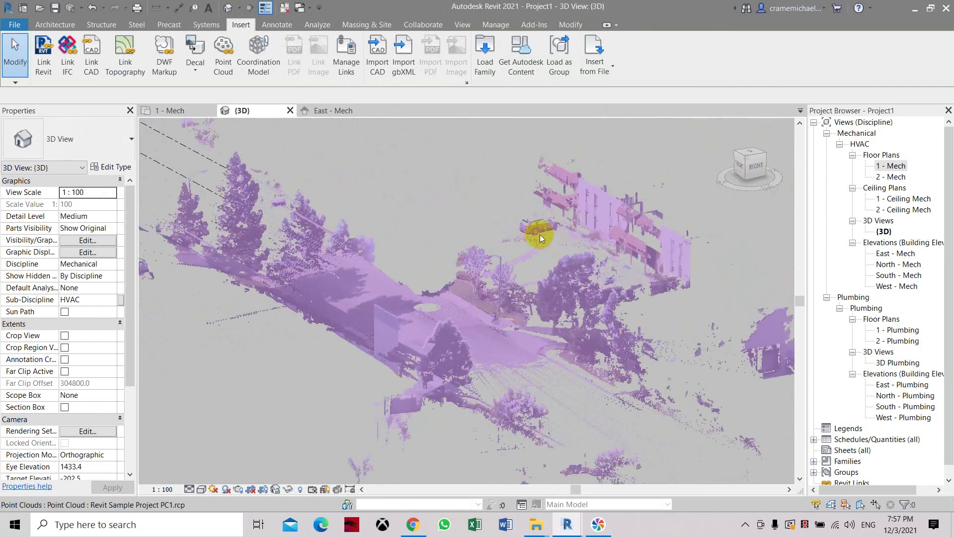
pyautogui.scroll(-4, 604, 271)
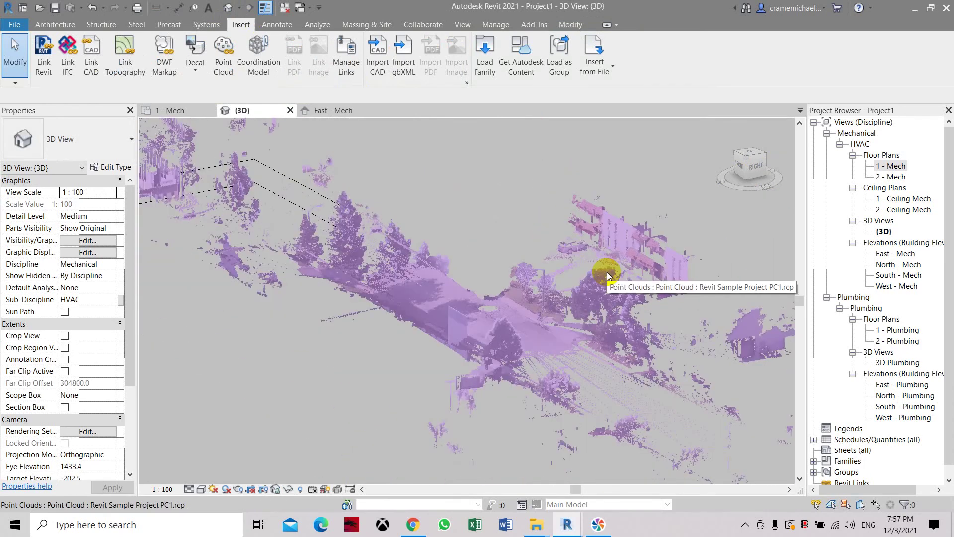
pyautogui.scroll(-4, 541, 276)
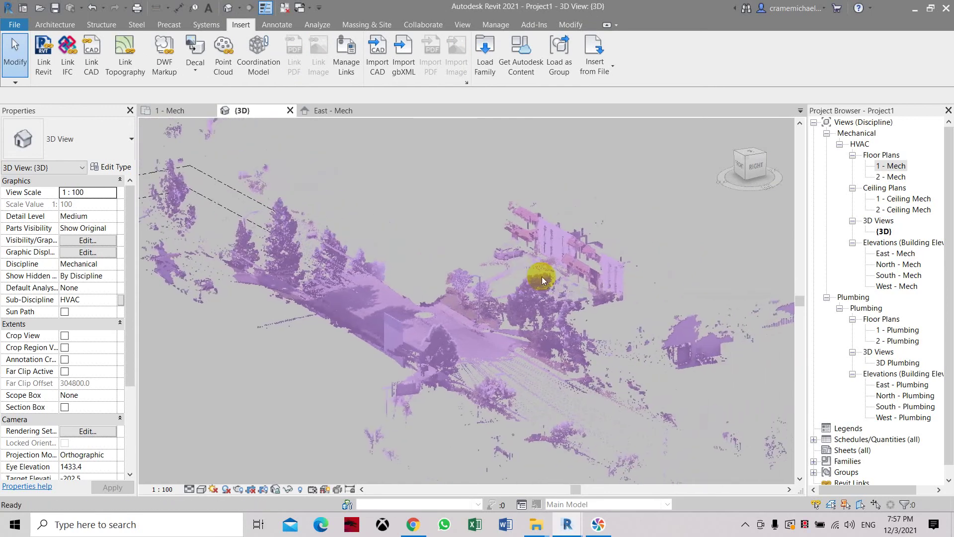